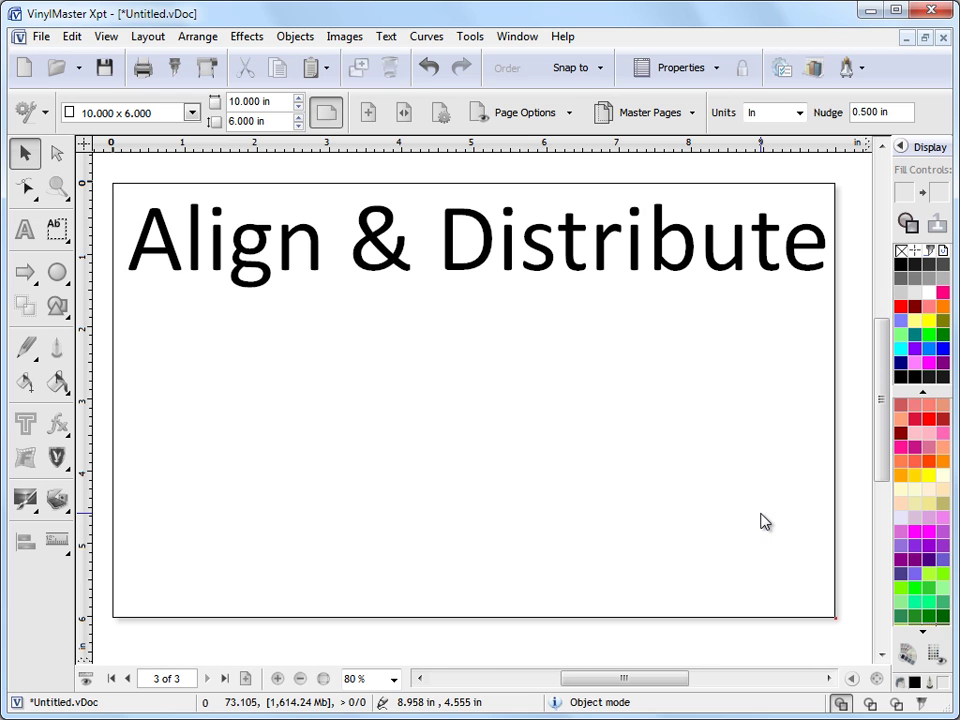
# Step: Paste the green and red circles onto the page from the Paste clipboard history
pyautogui.click(326, 68)
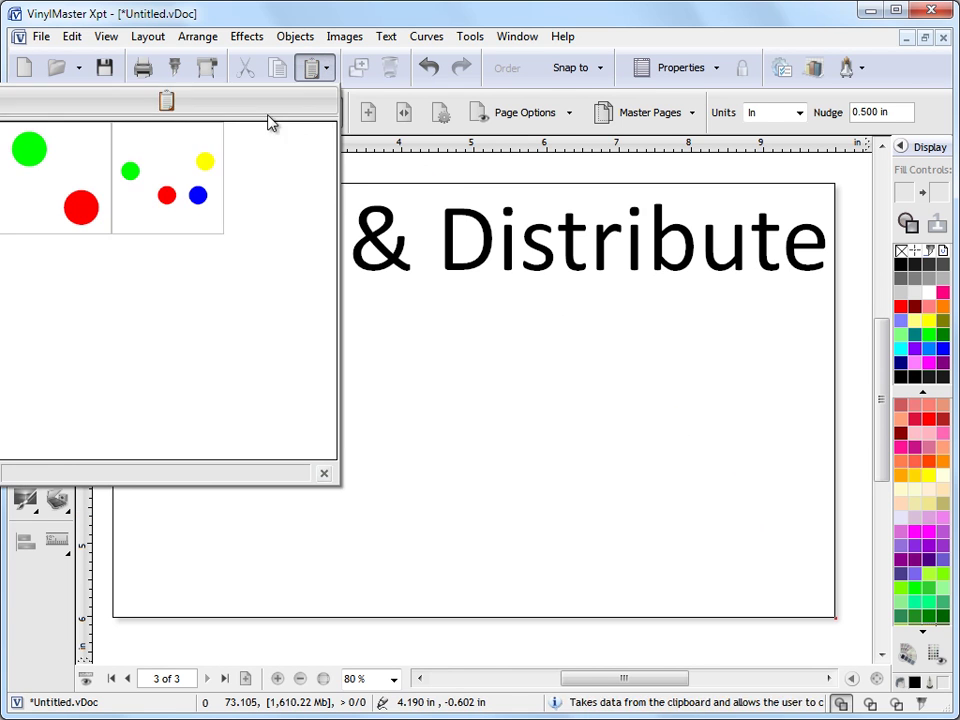
pyautogui.click(80, 170)
pyautogui.click(527, 437)
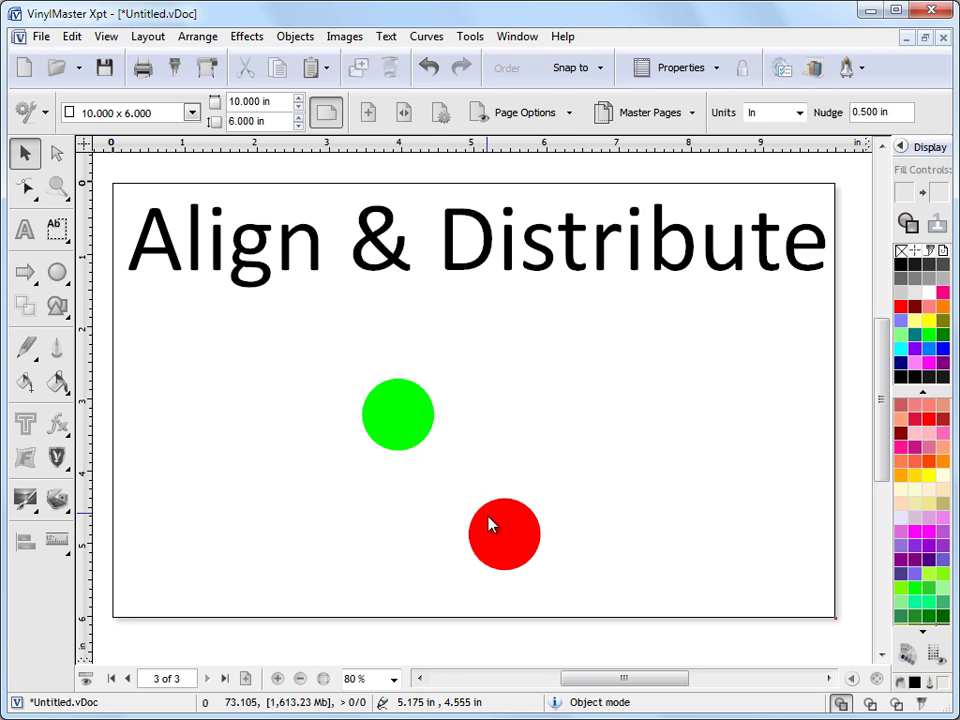
# Step: Marquee-select the green and red circles together
pyautogui.click(519, 553)
pyautogui.click(422, 435)
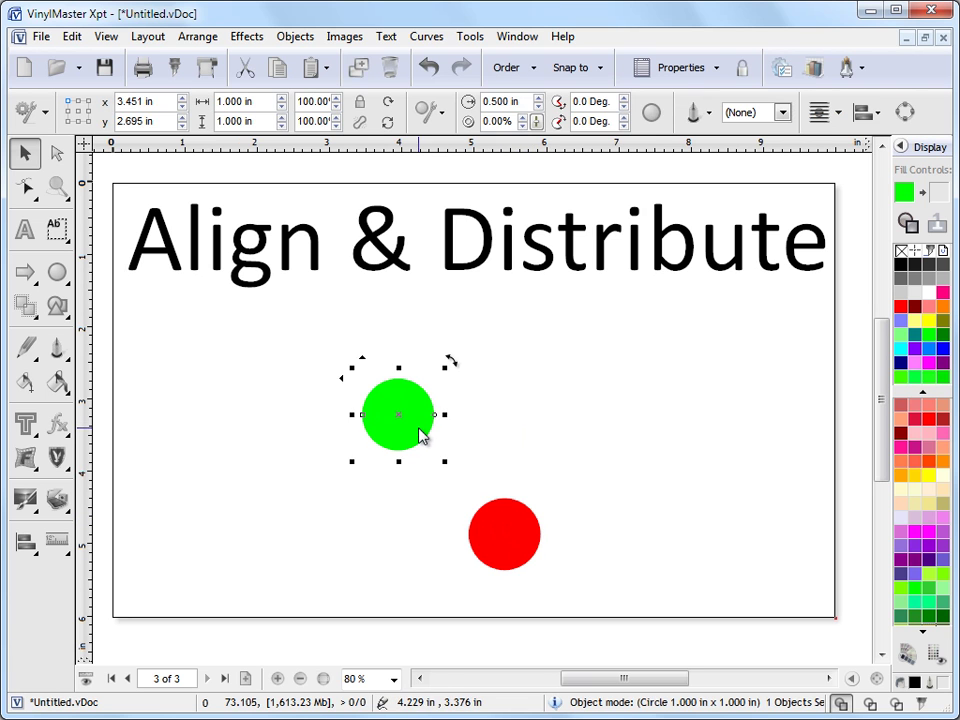
pyautogui.click(531, 542)
pyautogui.click(585, 428)
pyautogui.moveTo(336, 347); pyautogui.dragTo(600, 606)
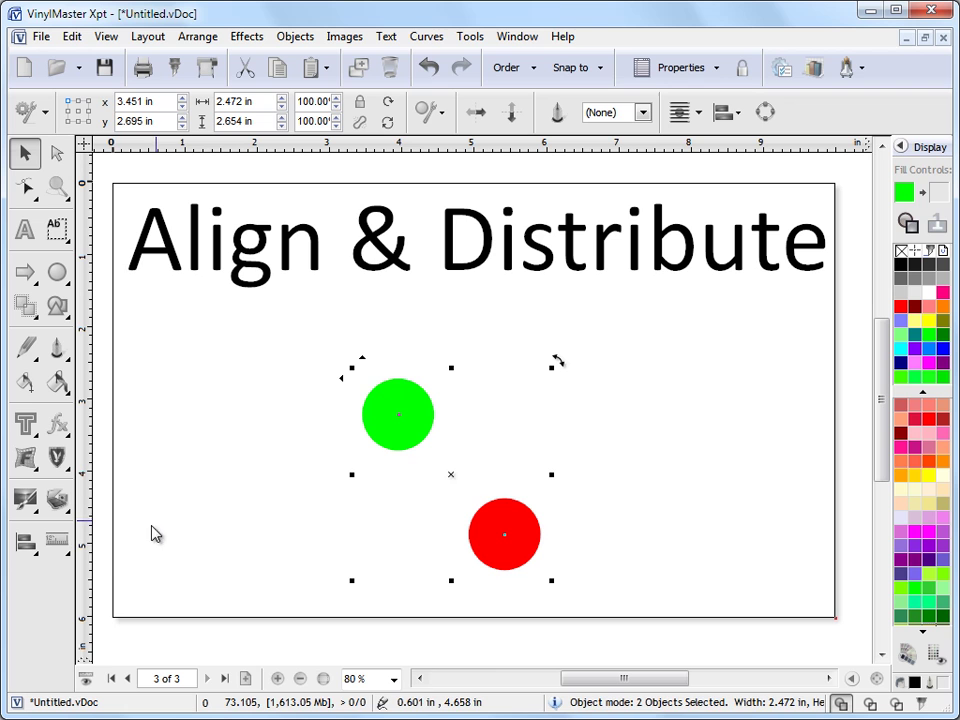
# Step: Go to Arrange > Align & Distribute to reach the full Align/Distribute Tools dialog
pyautogui.click(31, 553)
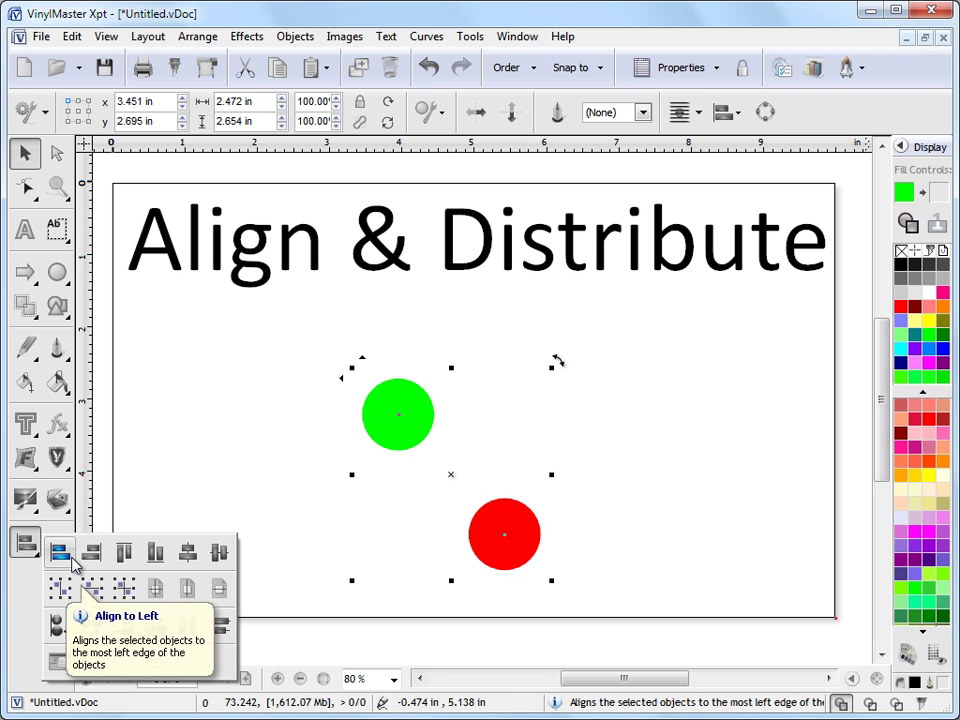
pyautogui.click(206, 37)
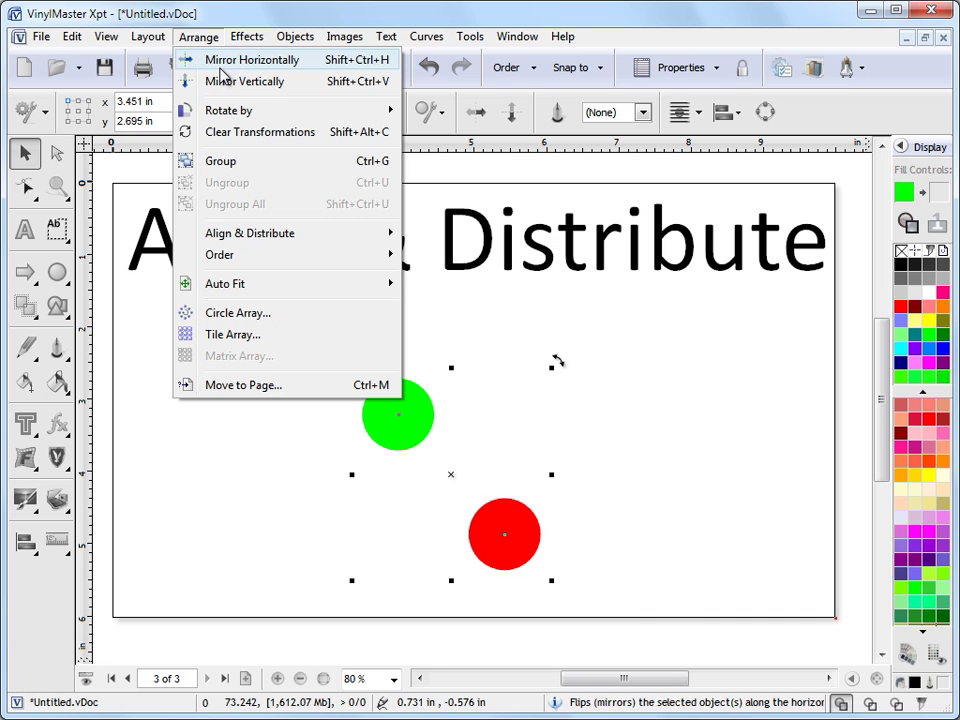
pyautogui.moveTo(271, 243)
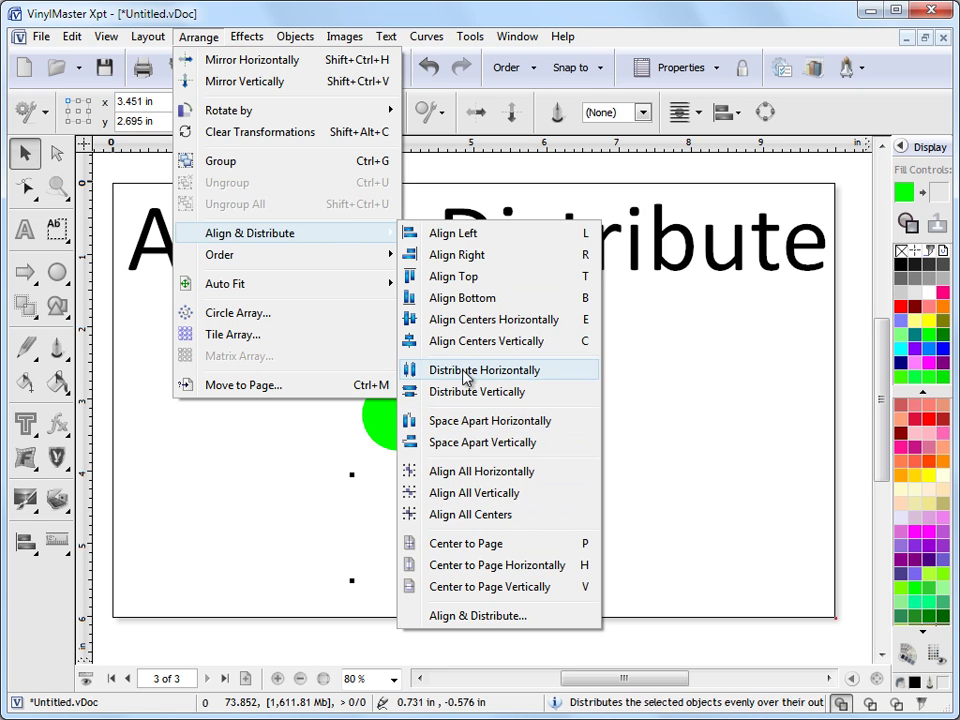
pyautogui.click(478, 616)
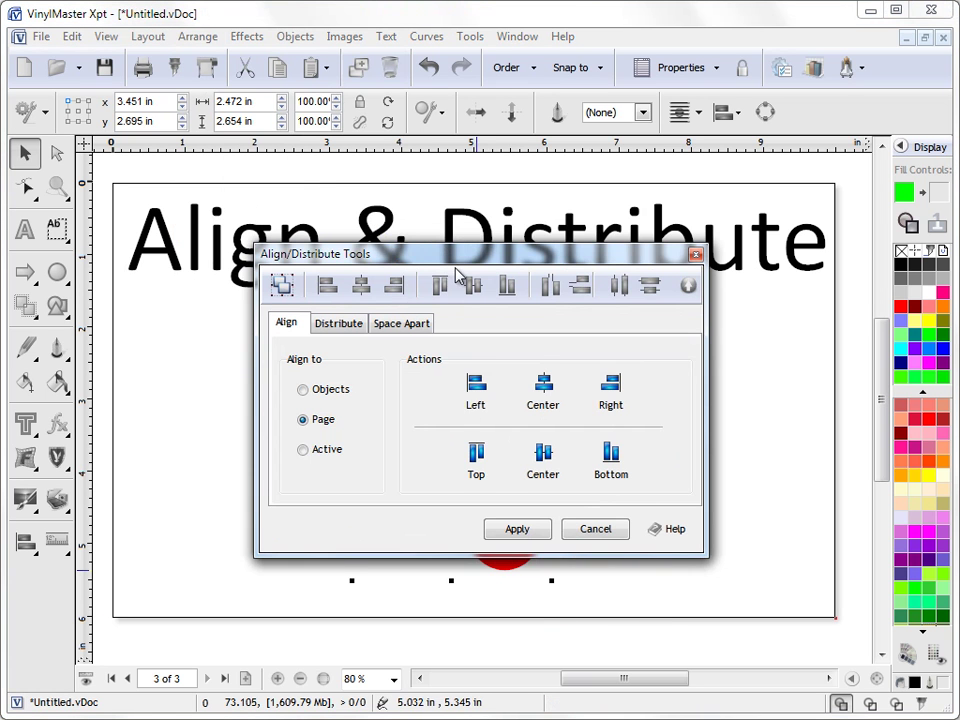
pyautogui.moveTo(456, 266); pyautogui.dragTo(347, 335)
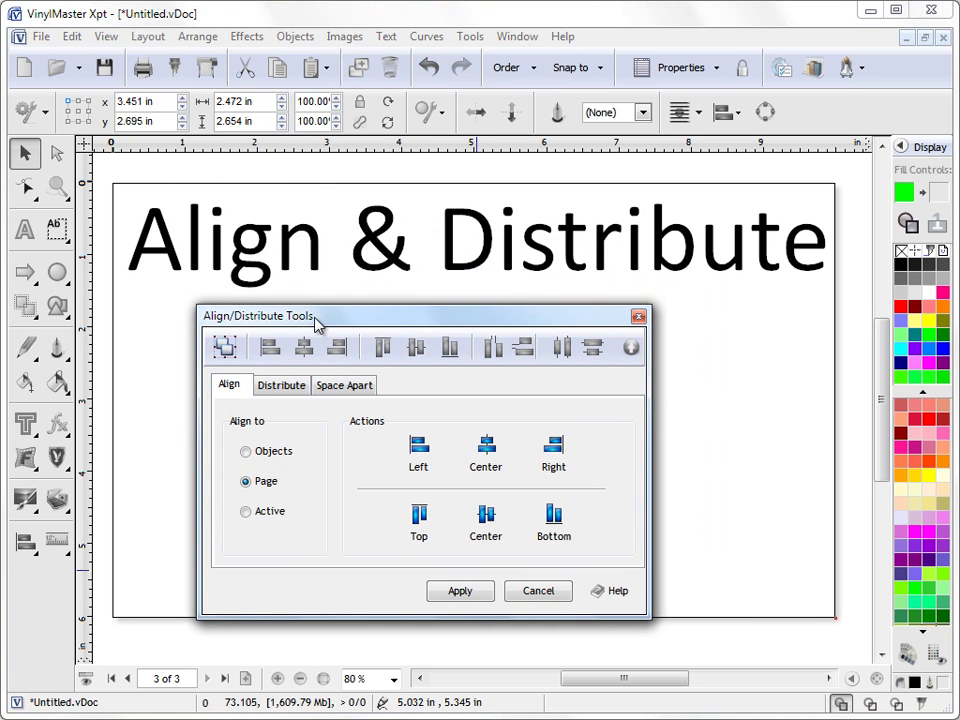
pyautogui.click(300, 386)
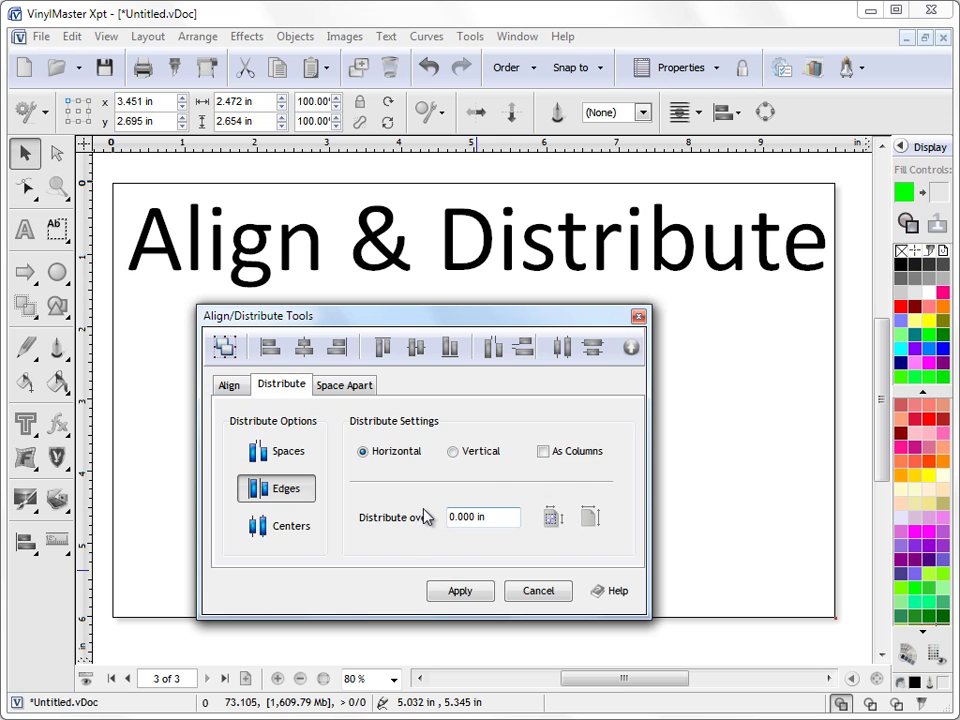
pyautogui.click(342, 388)
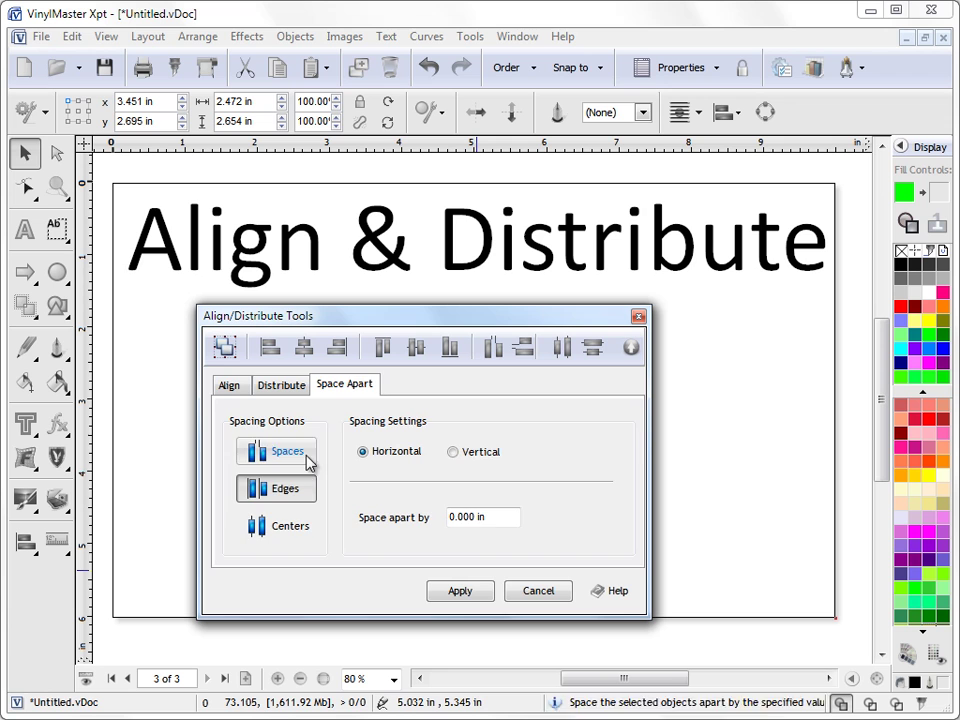
pyautogui.click(234, 389)
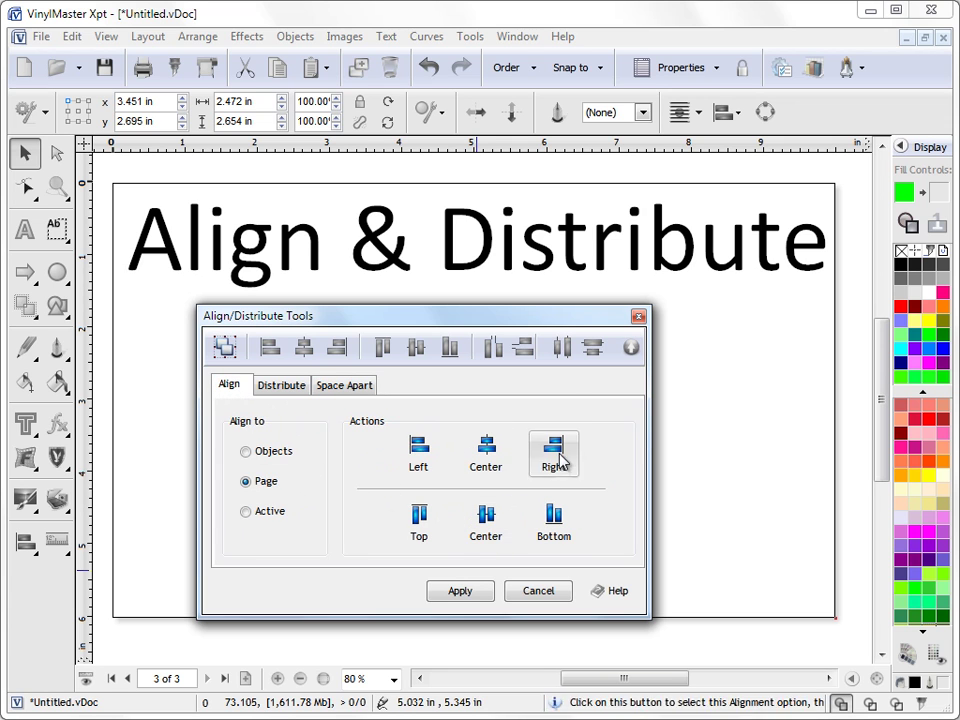
pyautogui.click(632, 348)
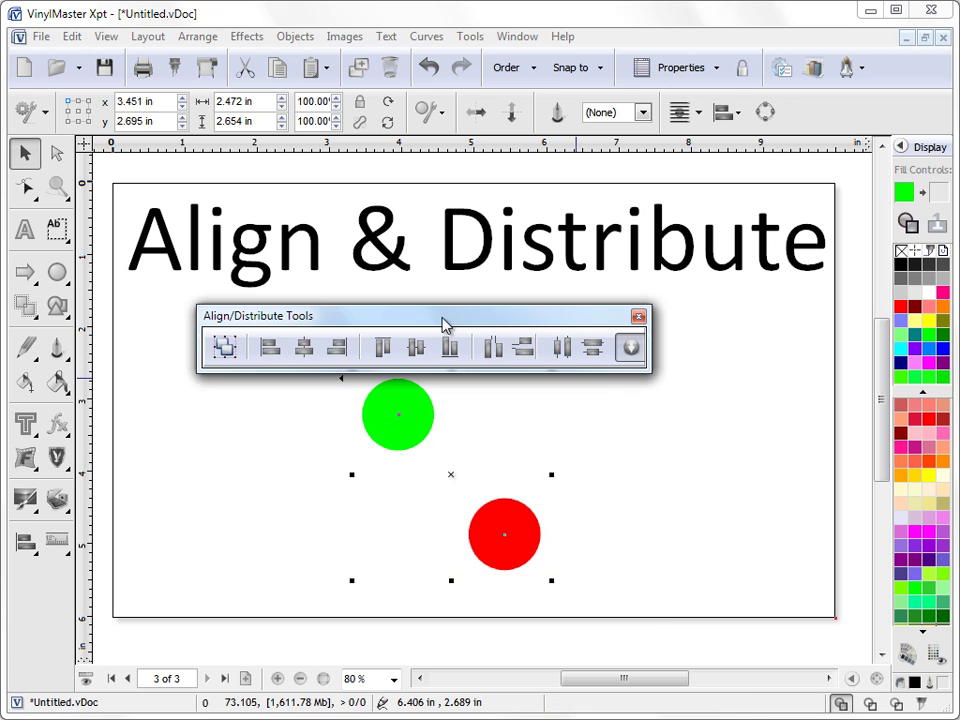
pyautogui.moveTo(450, 318); pyautogui.dragTo(723, 77)
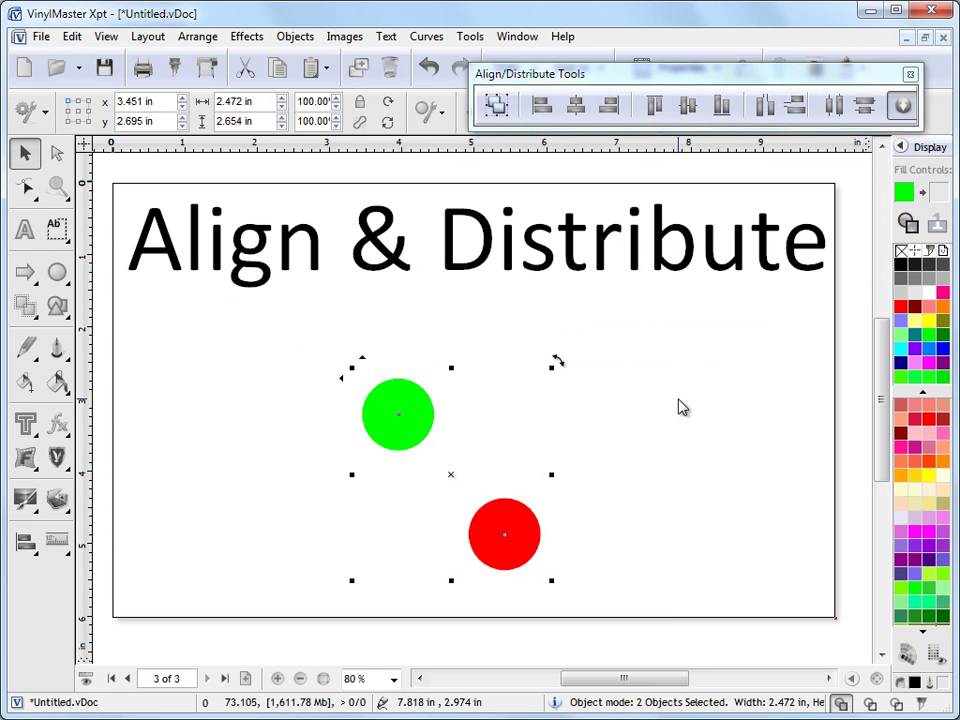
pyautogui.click(300, 349)
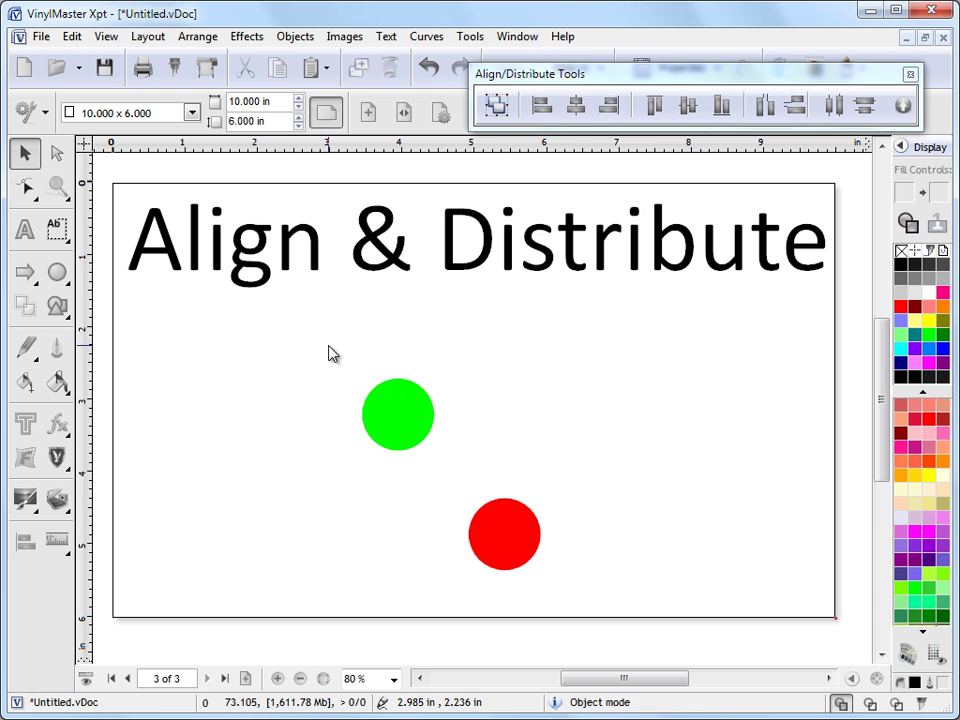
pyautogui.moveTo(331, 353); pyautogui.dragTo(588, 566)
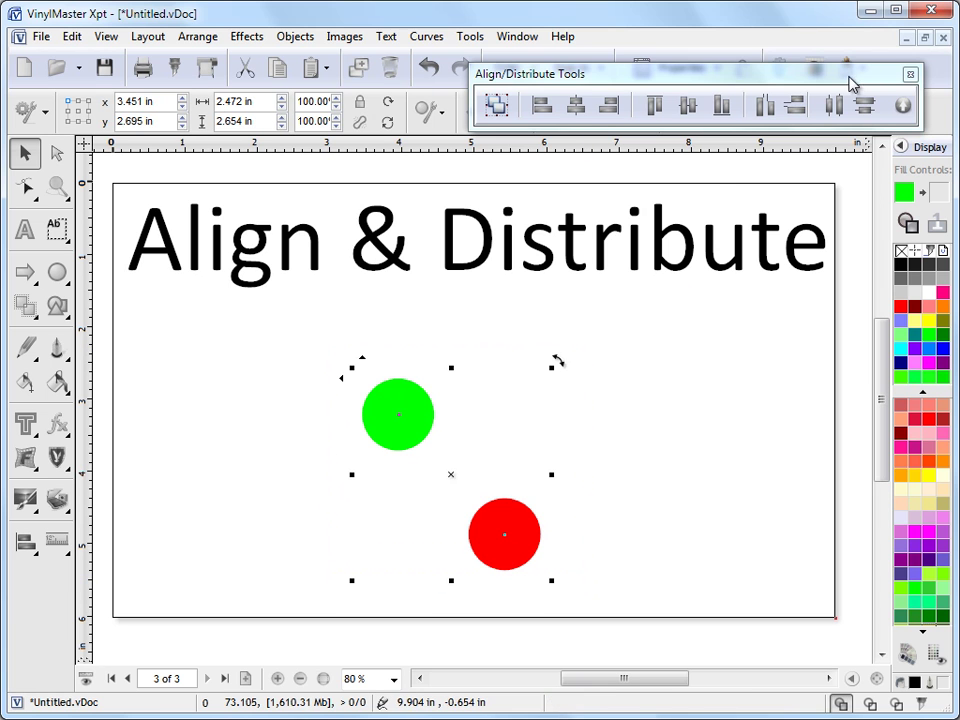
pyautogui.click(903, 105)
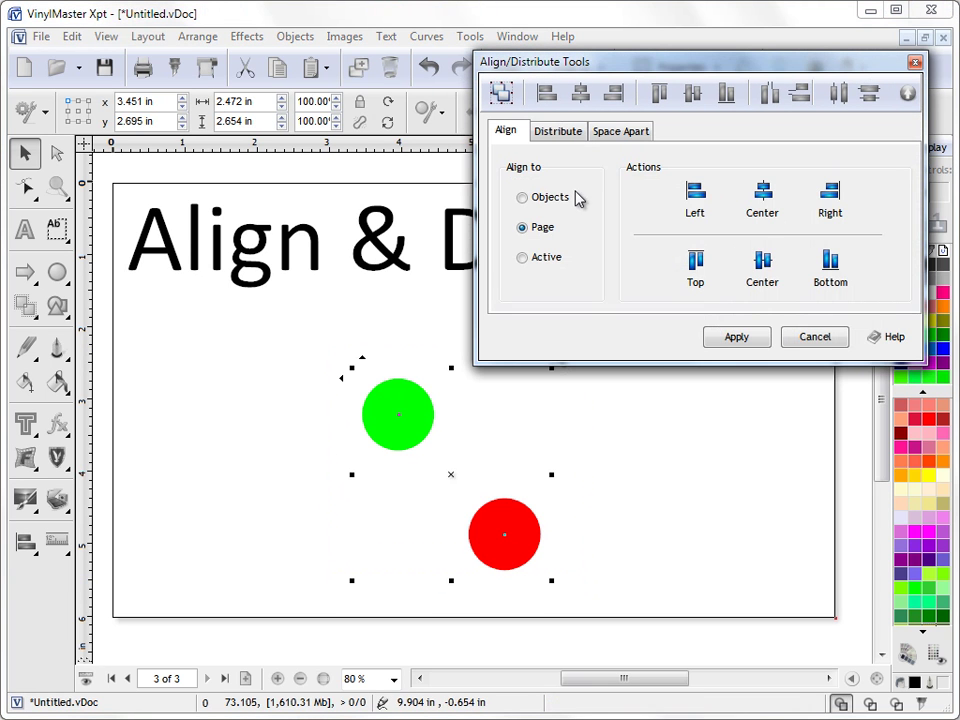
pyautogui.click(557, 132)
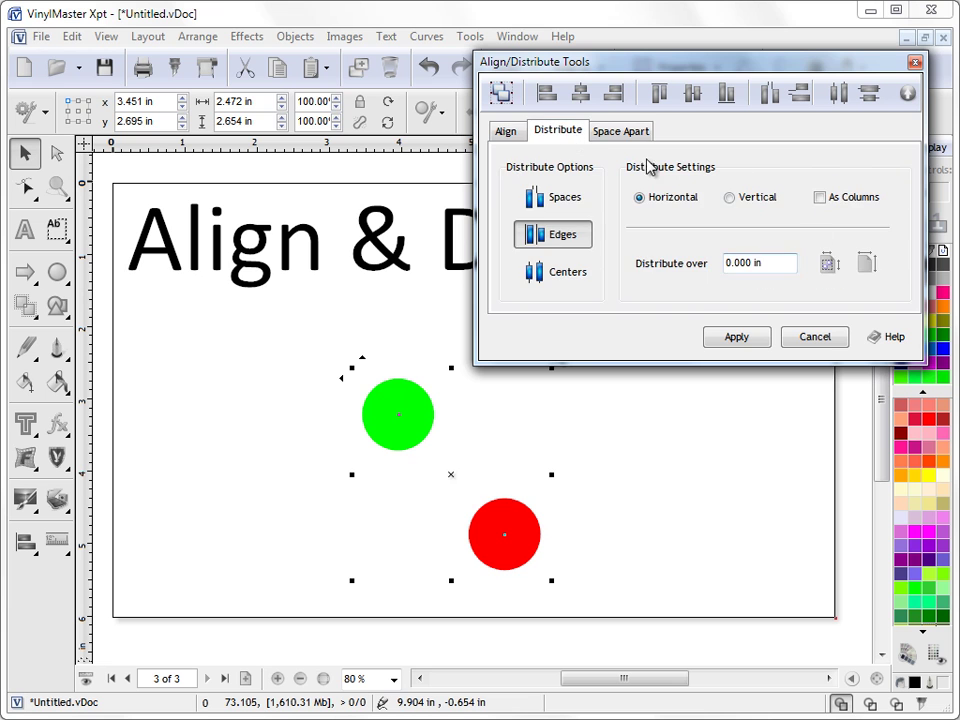
pyautogui.click(630, 131)
pyautogui.click(506, 131)
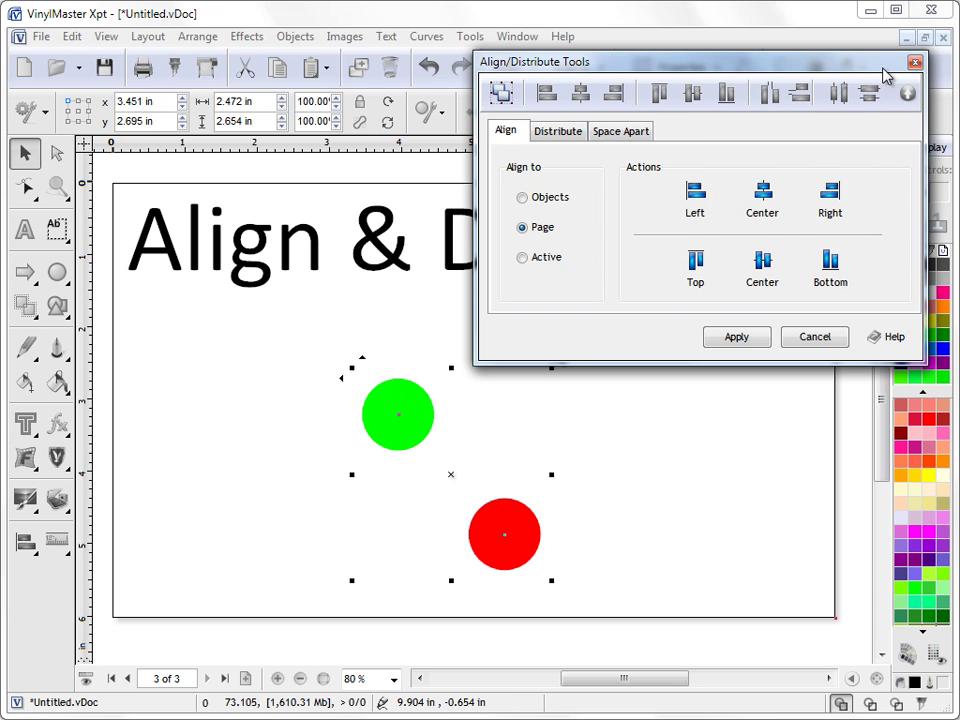
# Step: Collapse Align/Distribute Tools to its toolbar and left-align the red circle under the green
pyautogui.click(907, 93)
pyautogui.moveTo(866, 71); pyautogui.dragTo(757, 93)
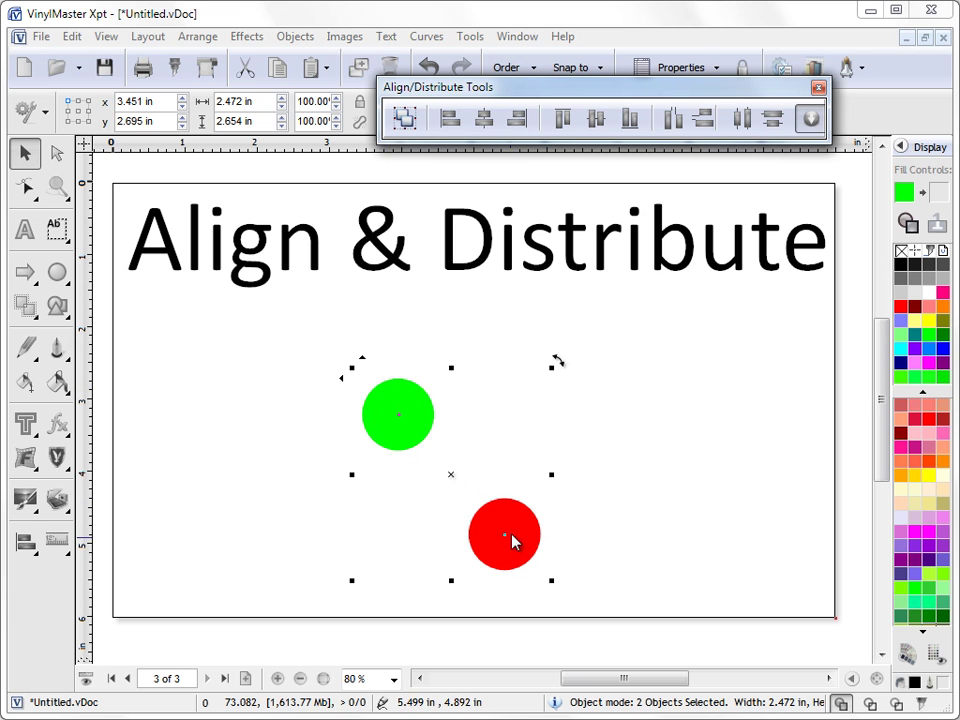
pyautogui.click(450, 118)
pyautogui.click(542, 377)
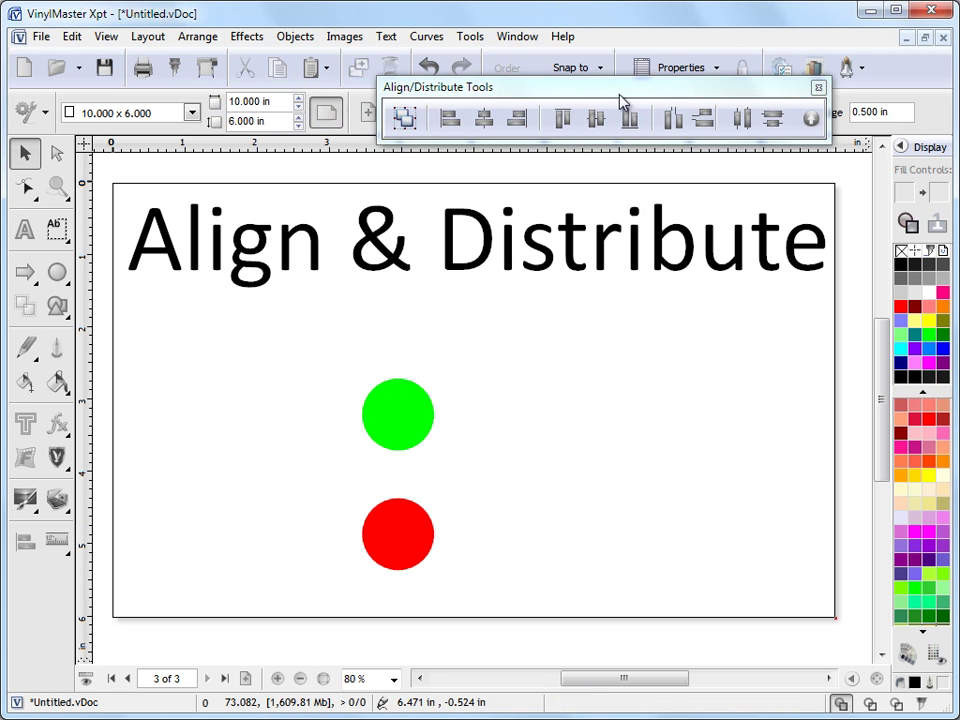
pyautogui.moveTo(619, 92); pyautogui.dragTo(733, 54)
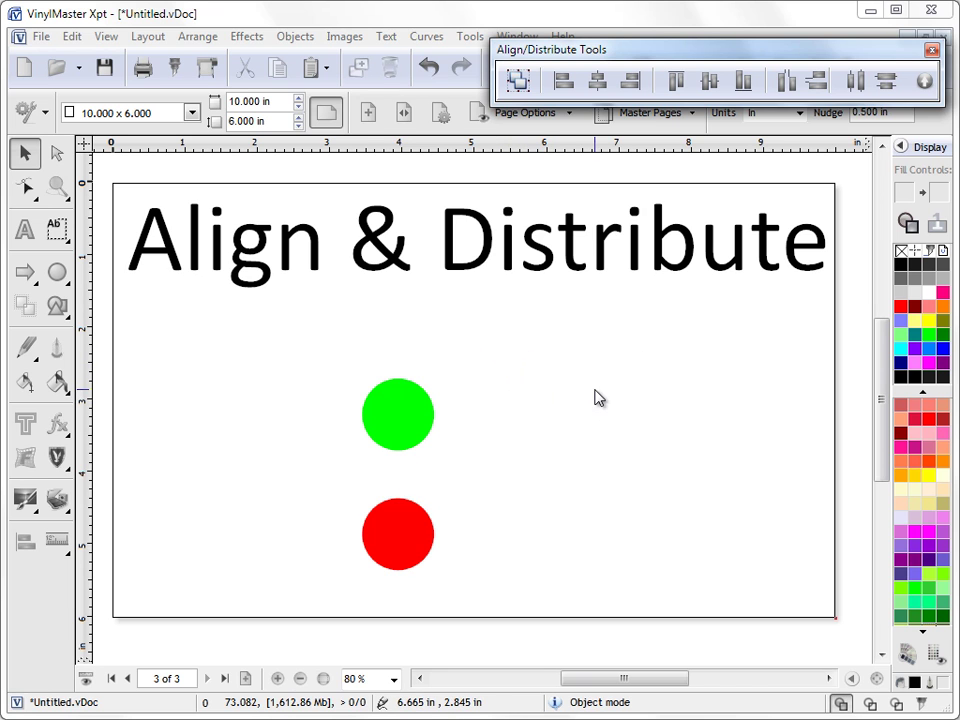
# Step: On page 2, select all four circles, try a common centre alignment, then undo it
pyautogui.click(127, 679)
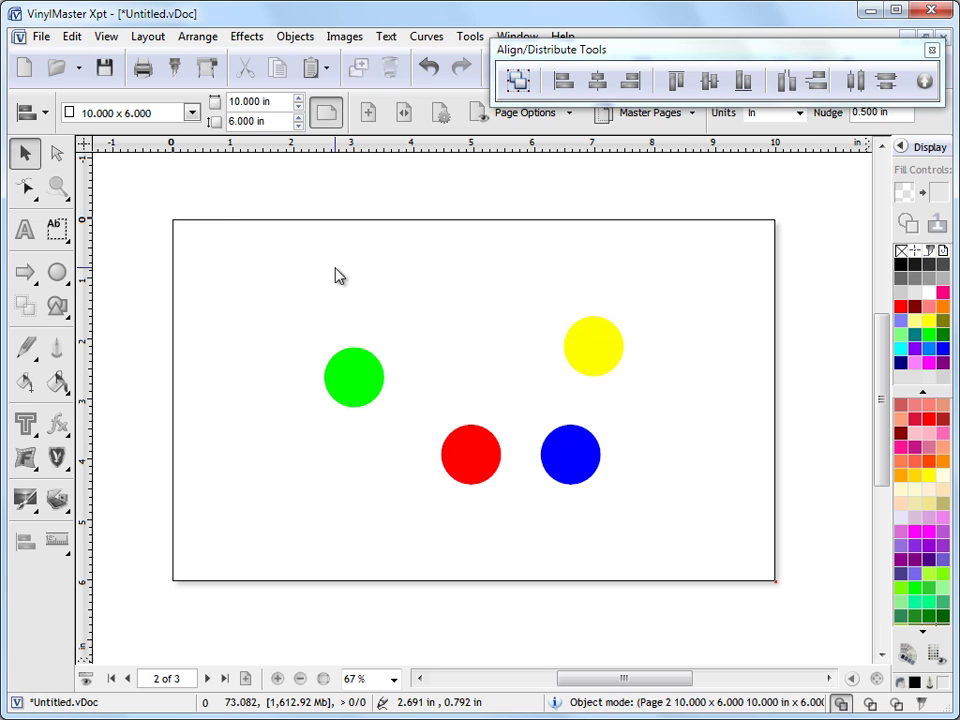
pyautogui.moveTo(240, 253); pyautogui.dragTo(672, 541)
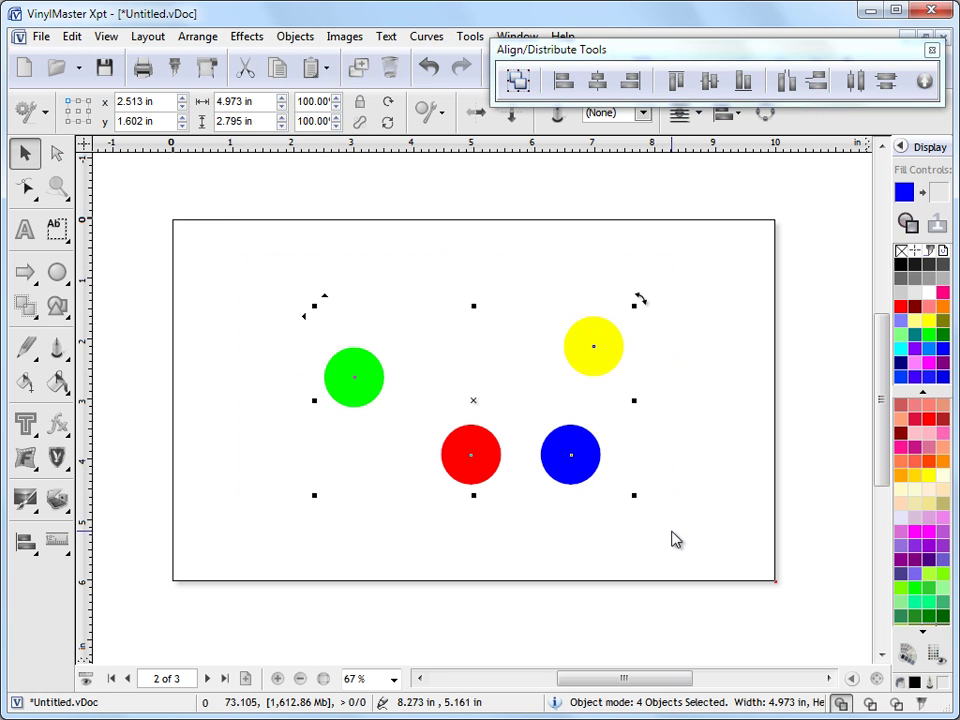
pyautogui.click(30, 548)
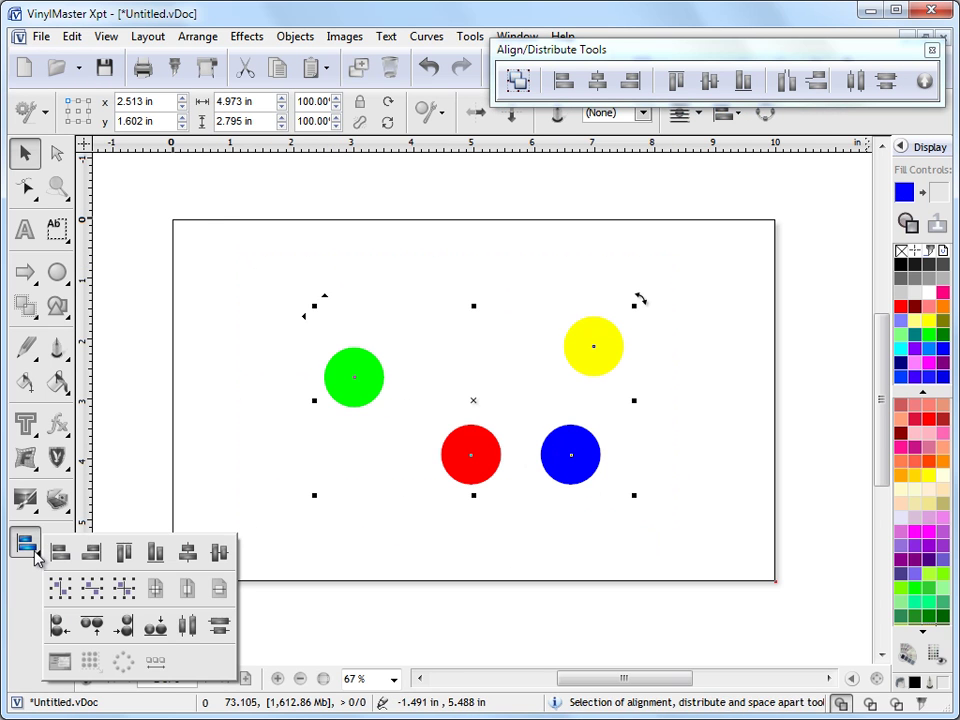
pyautogui.click(156, 590)
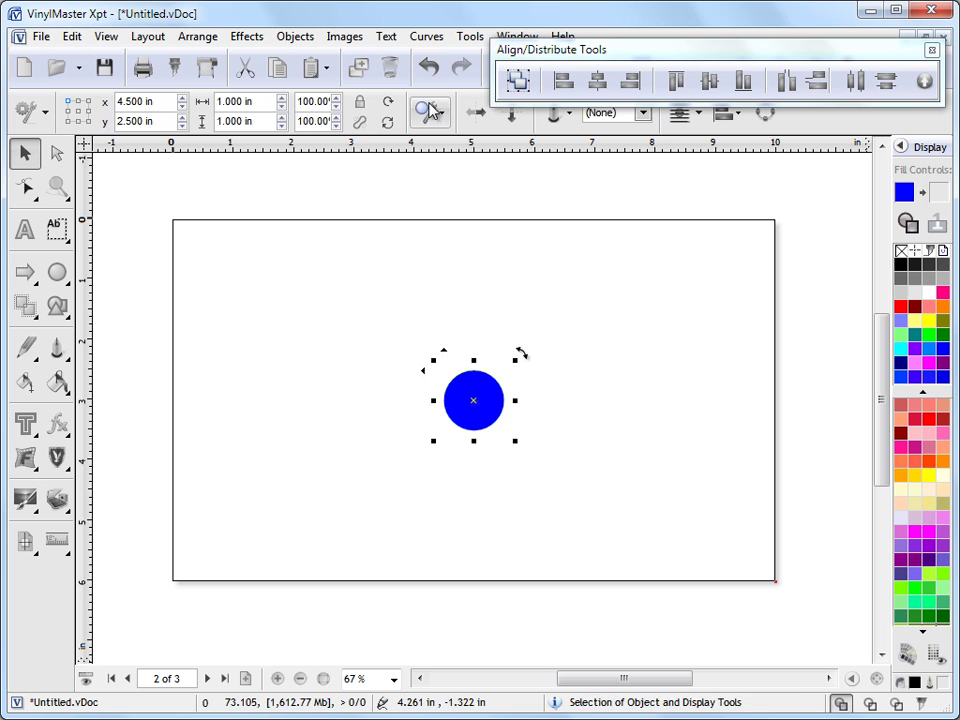
pyautogui.click(428, 67)
# Step: Move the four circles together into the page's top-left area
pyautogui.click(313, 288)
pyautogui.moveTo(313, 288); pyautogui.dragTo(621, 489)
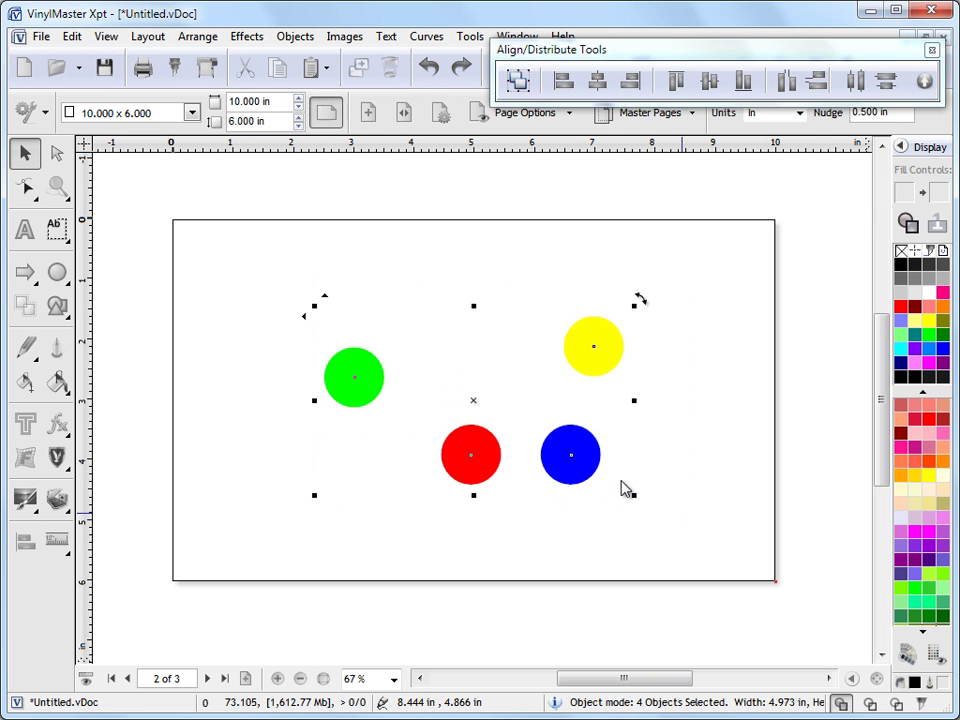
pyautogui.moveTo(484, 418); pyautogui.dragTo(345, 317)
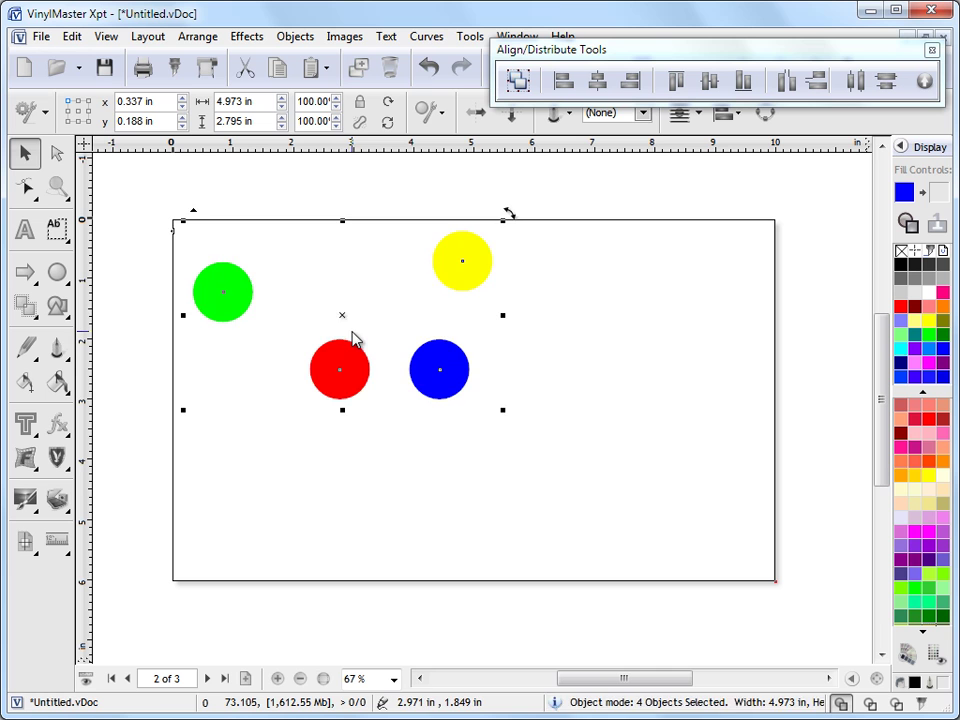
pyautogui.moveTo(344, 319); pyautogui.dragTo(350, 324)
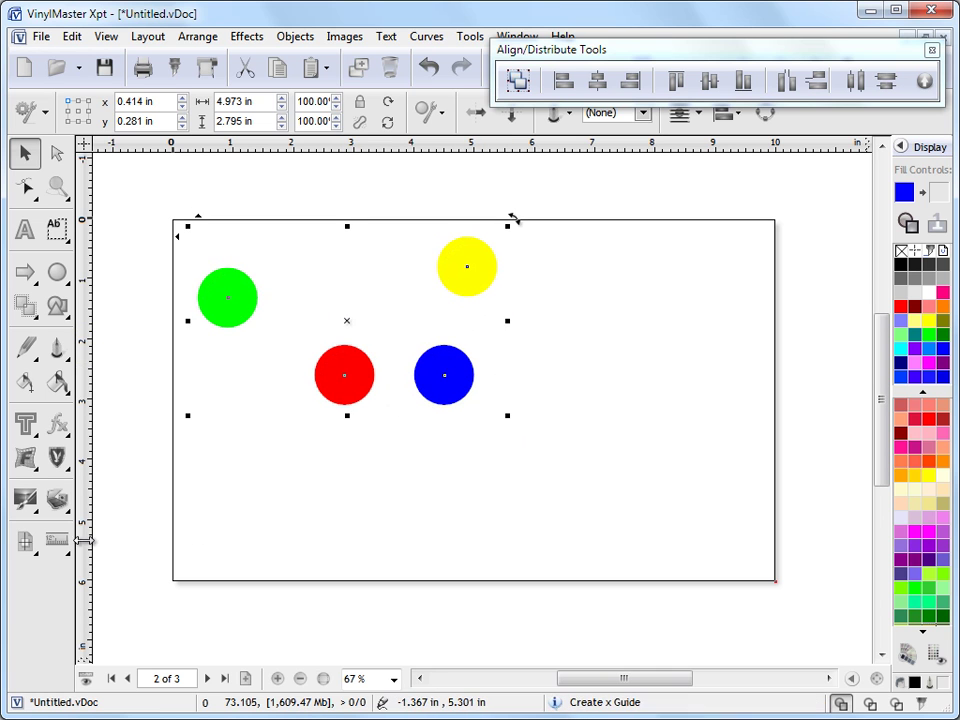
pyautogui.click(27, 544)
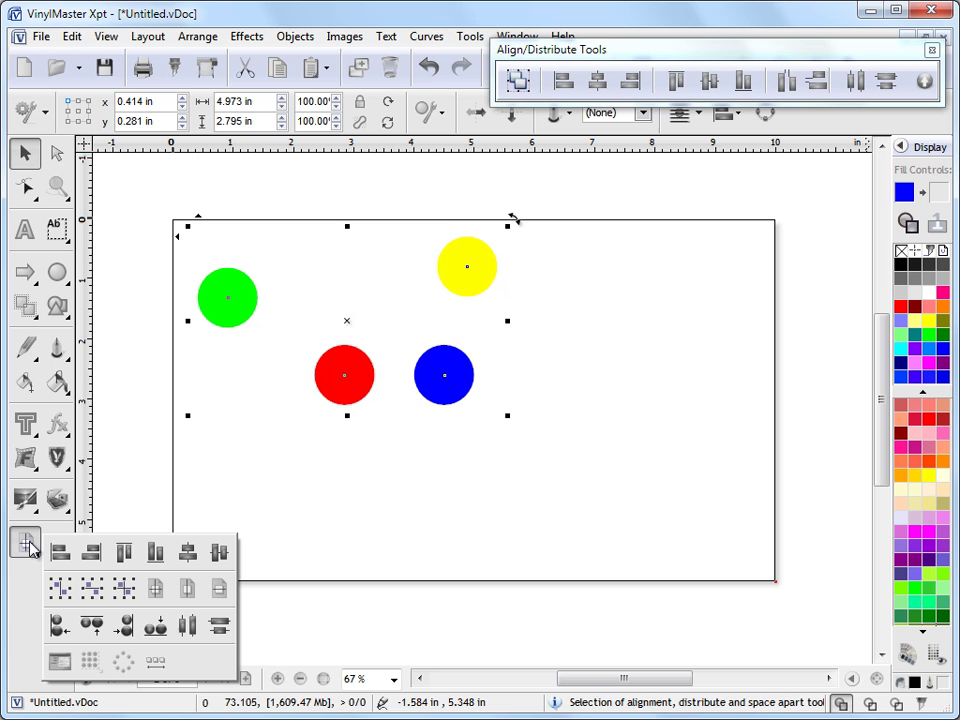
# Step: Centre the circles on the page, nudge the blue circle beside the red, and reselect all four
pyautogui.click(122, 591)
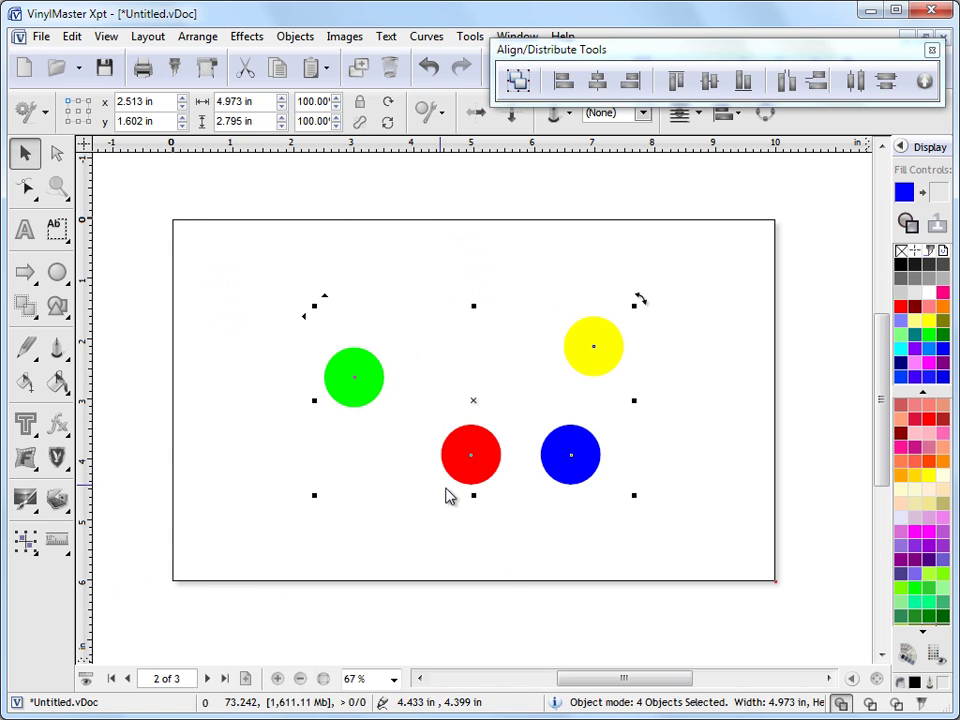
pyautogui.click(715, 456)
pyautogui.moveTo(594, 467); pyautogui.dragTo(602, 497)
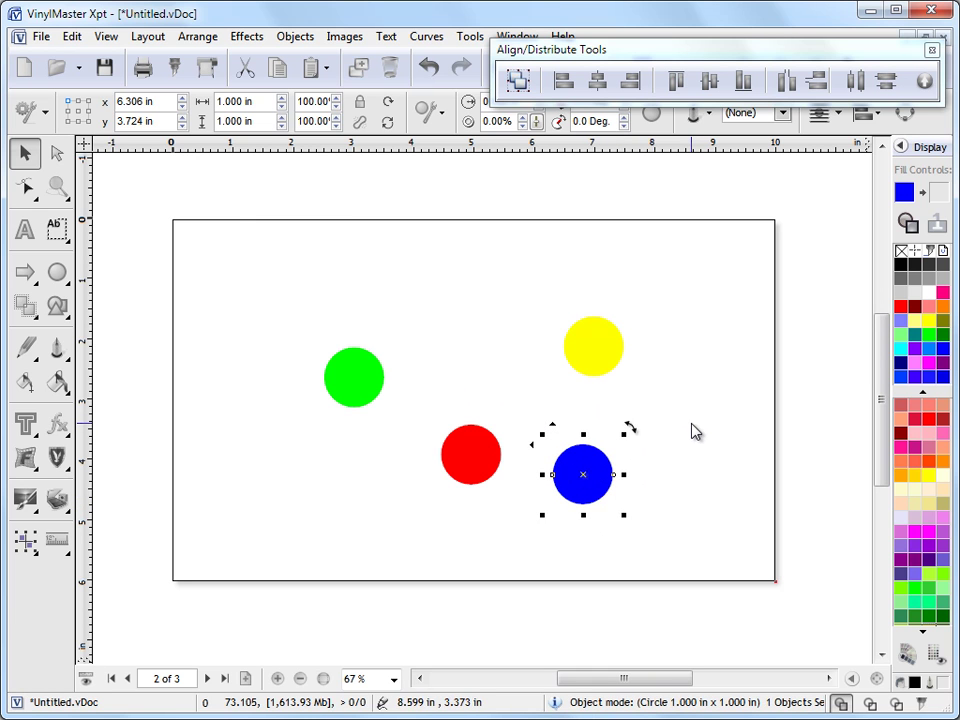
pyautogui.moveTo(583, 466); pyautogui.dragTo(590, 449)
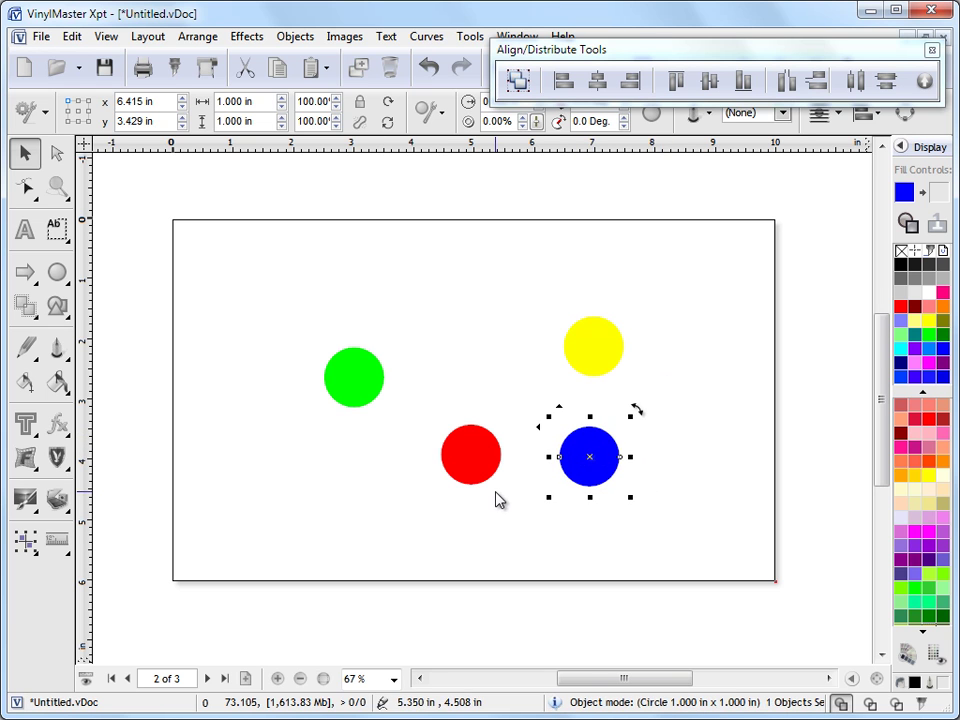
pyautogui.moveTo(290, 285); pyautogui.dragTo(690, 542)
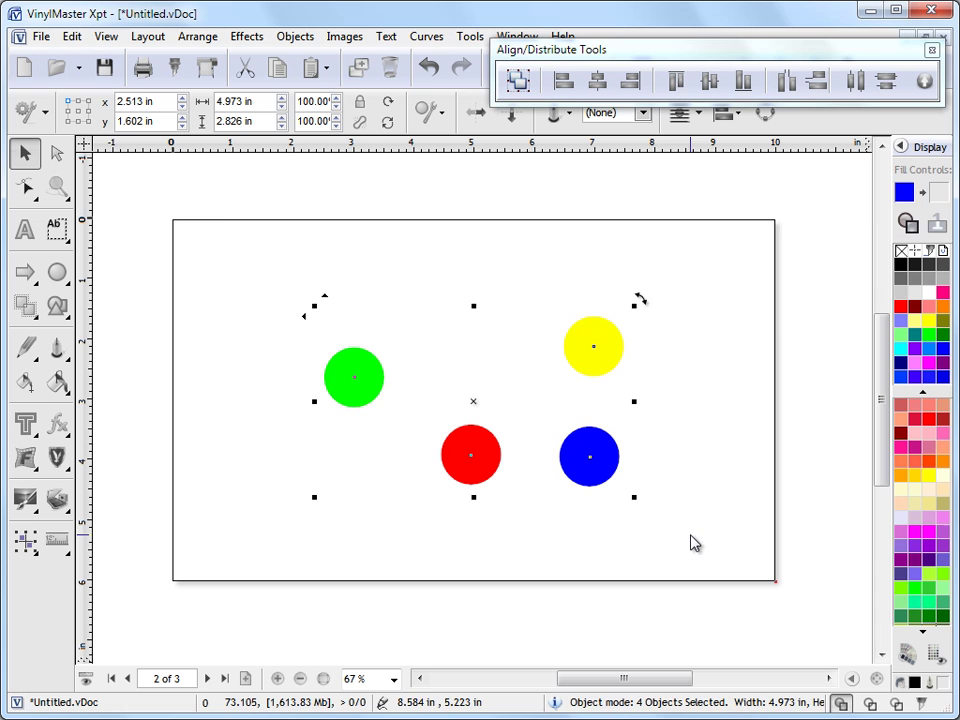
# Step: Apply horizontal and vertical Center alignment to Page for the four-circle group
pyautogui.click(924, 84)
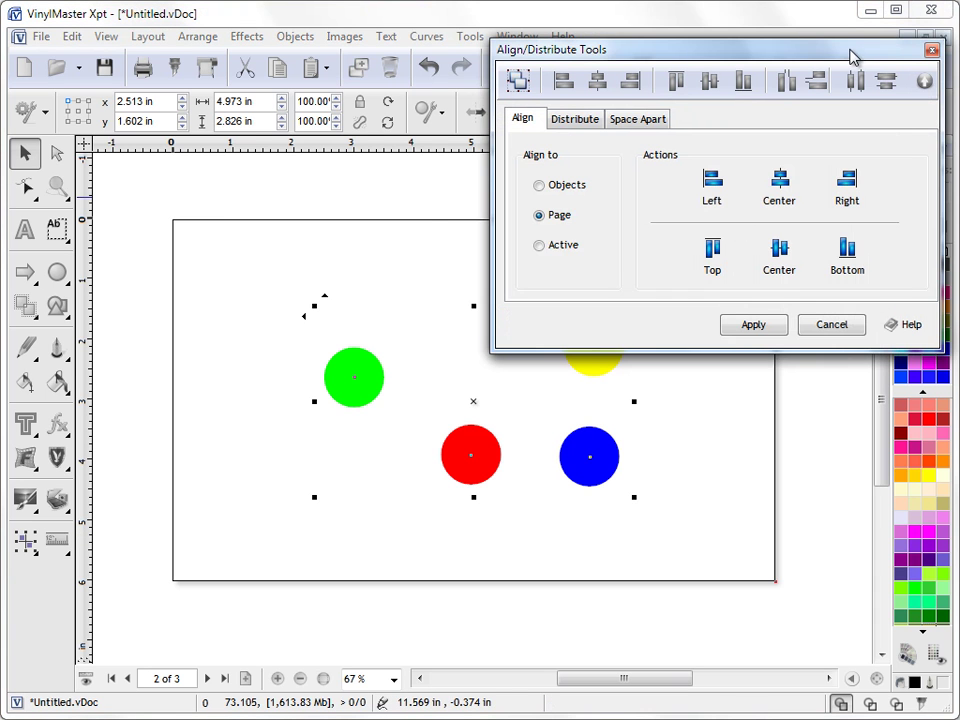
pyautogui.moveTo(851, 54); pyautogui.dragTo(811, 51)
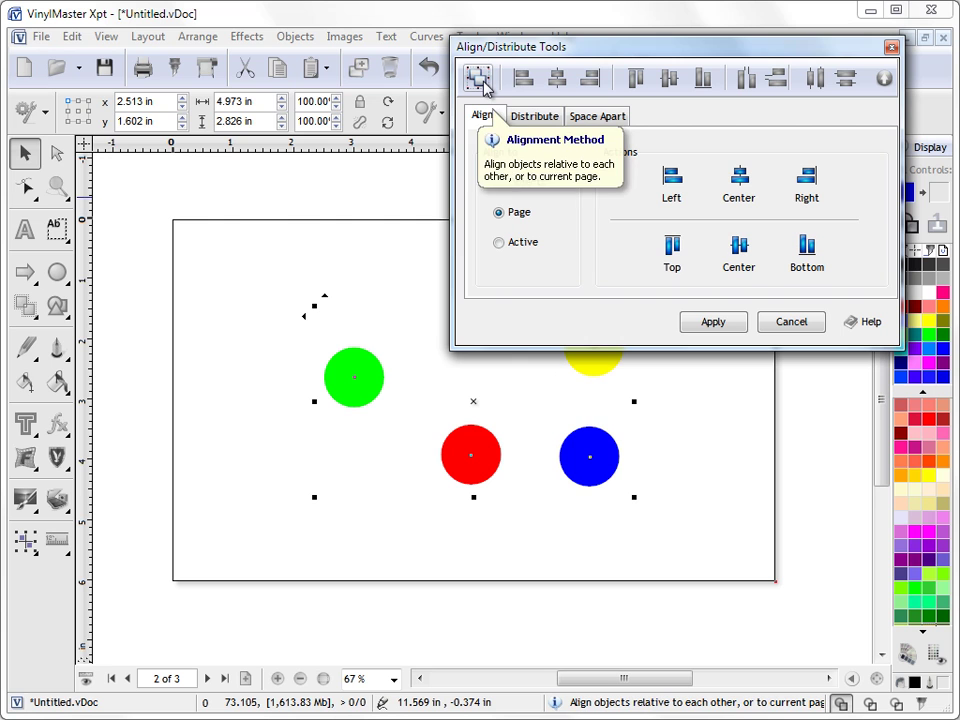
pyautogui.click(742, 186)
pyautogui.click(740, 255)
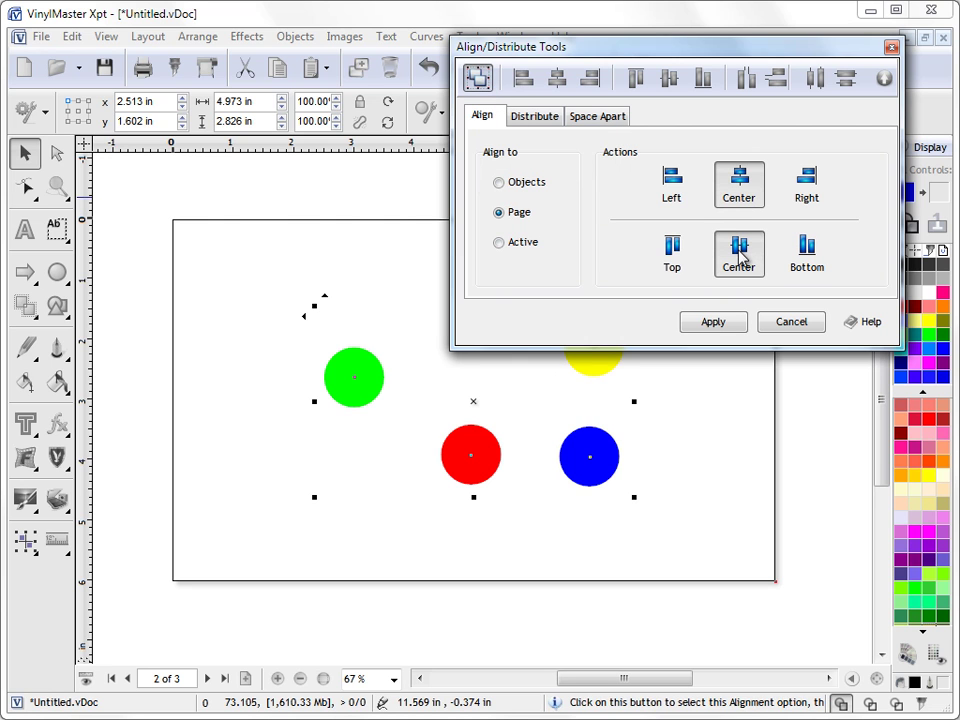
pyautogui.click(702, 327)
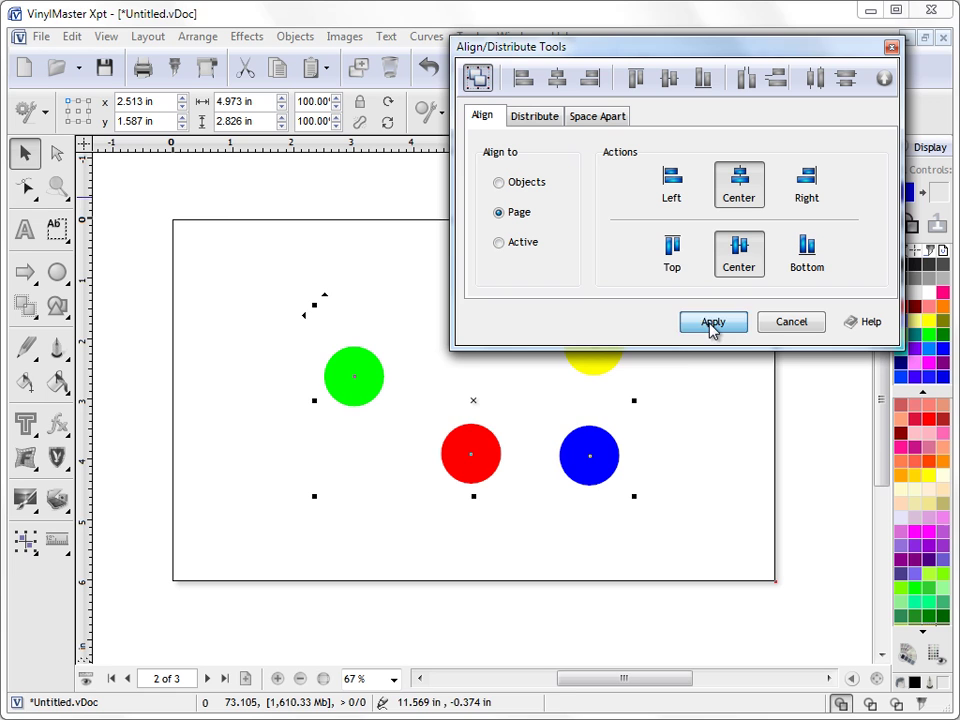
# Step: Move the group left, re-centre it on the page, then clear both Center choices
pyautogui.moveTo(475, 404); pyautogui.dragTo(234, 313)
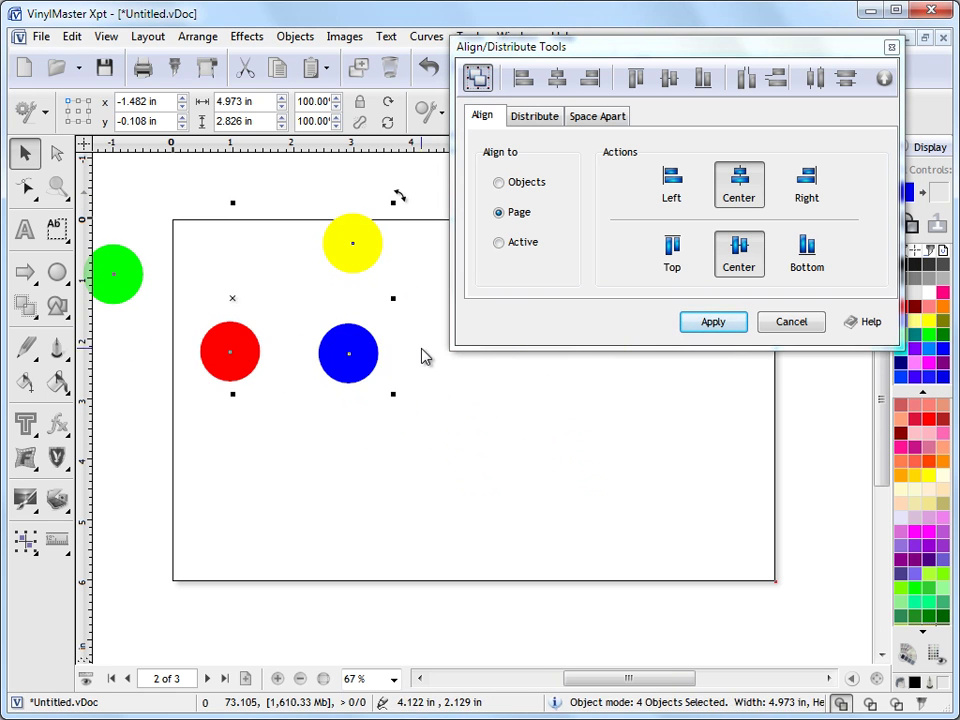
pyautogui.click(711, 325)
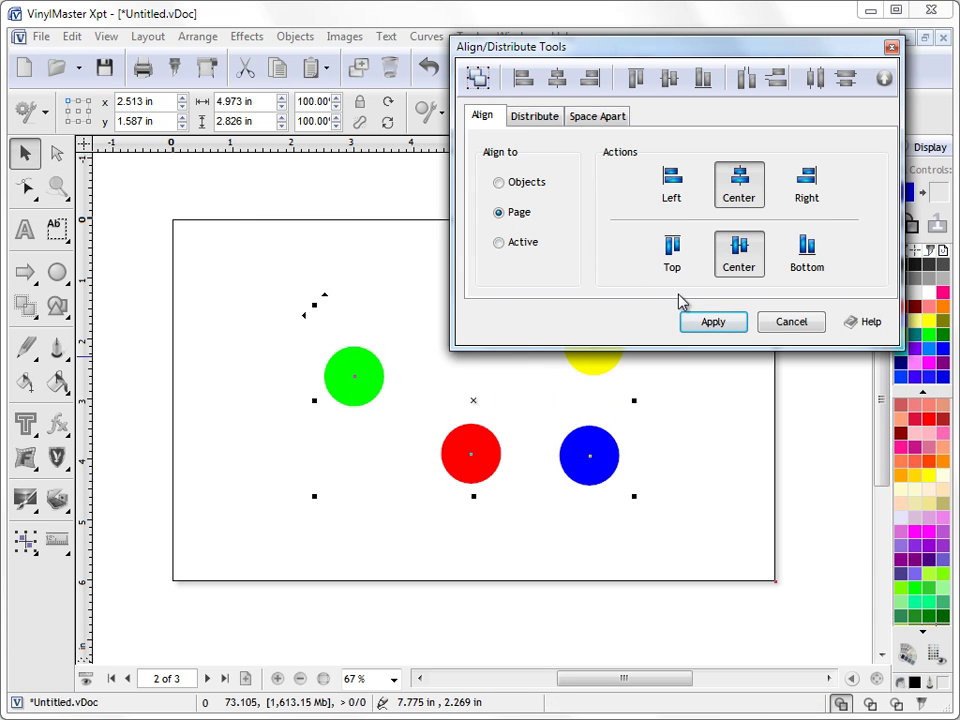
pyautogui.click(748, 200)
pyautogui.click(740, 265)
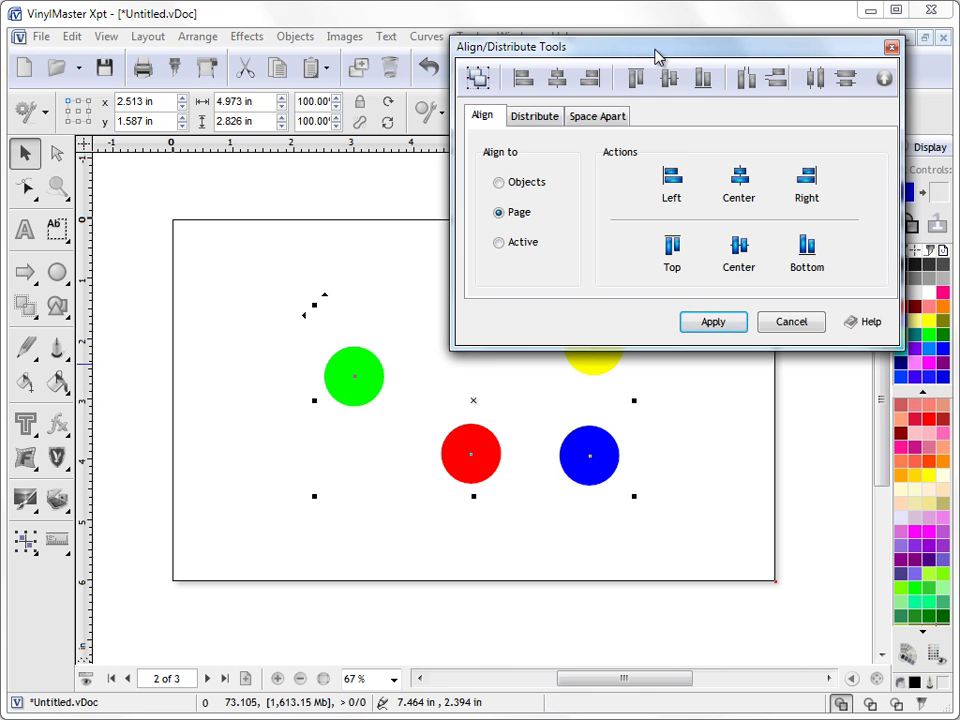
# Step: Rearrange the circles: green upper left, red left, blue and yellow lower right
pyautogui.moveTo(656, 54); pyautogui.dragTo(703, 40)
pyautogui.click(686, 400)
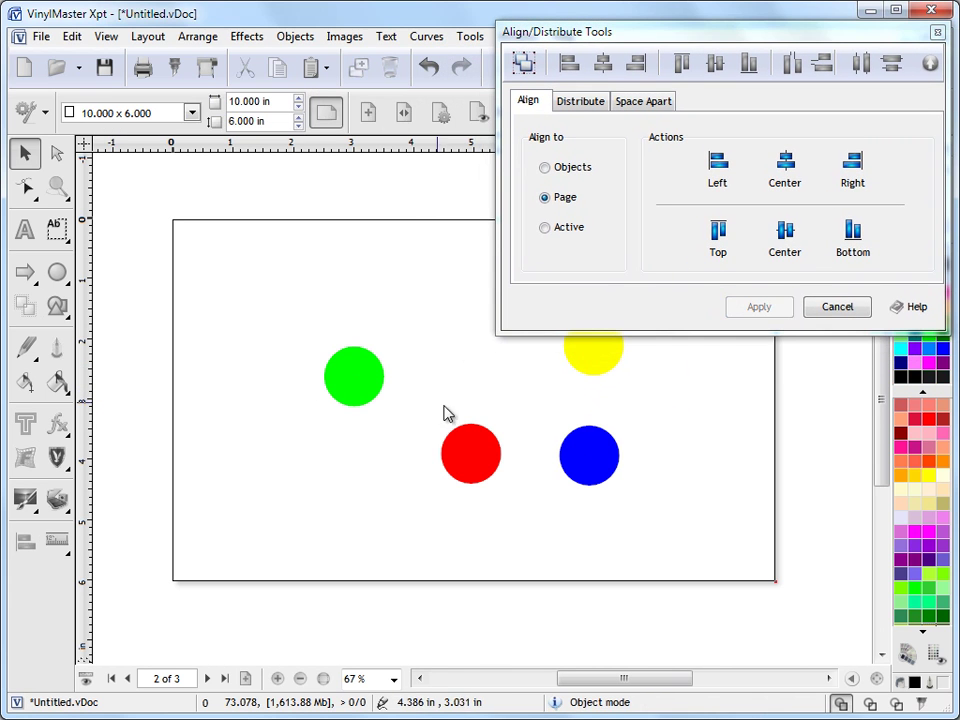
pyautogui.moveTo(369, 390); pyautogui.dragTo(289, 345)
pyautogui.moveTo(466, 464); pyautogui.dragTo(333, 456)
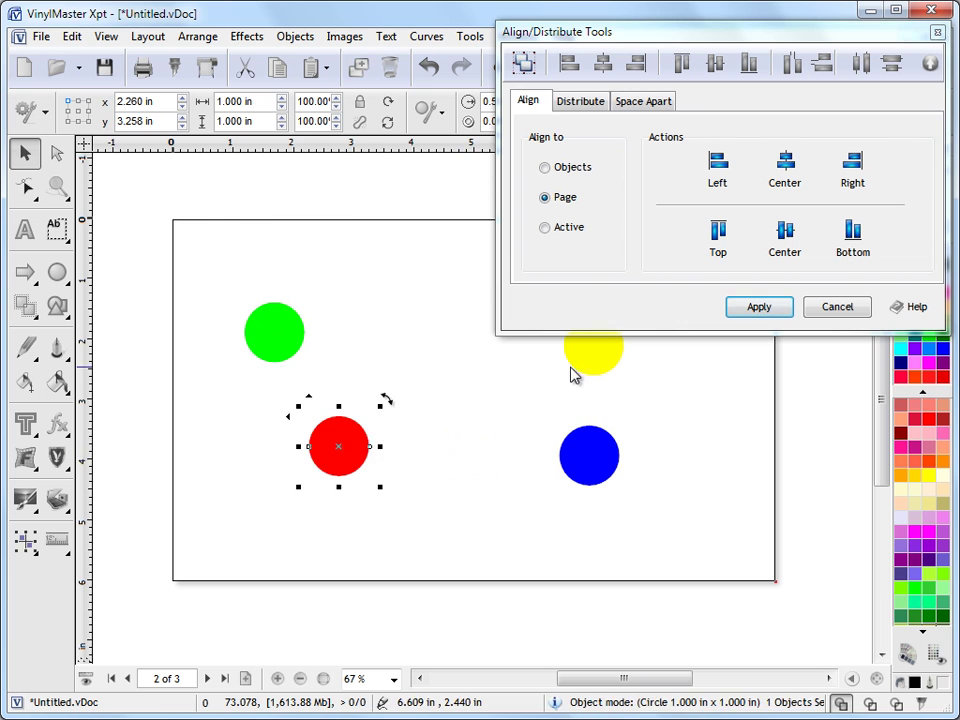
pyautogui.moveTo(572, 375); pyautogui.dragTo(547, 481)
pyautogui.moveTo(676, 452); pyautogui.dragTo(635, 499)
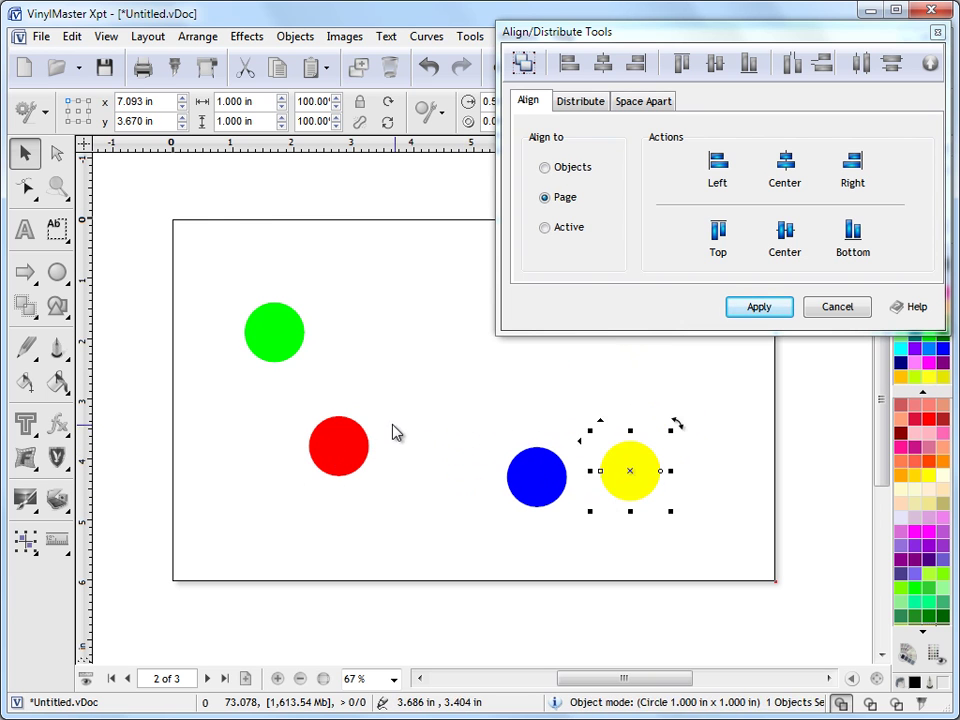
pyautogui.click(298, 370)
# Step: Left-align the red circle under the green with L, then drag red back toward centre
pyautogui.click(340, 447)
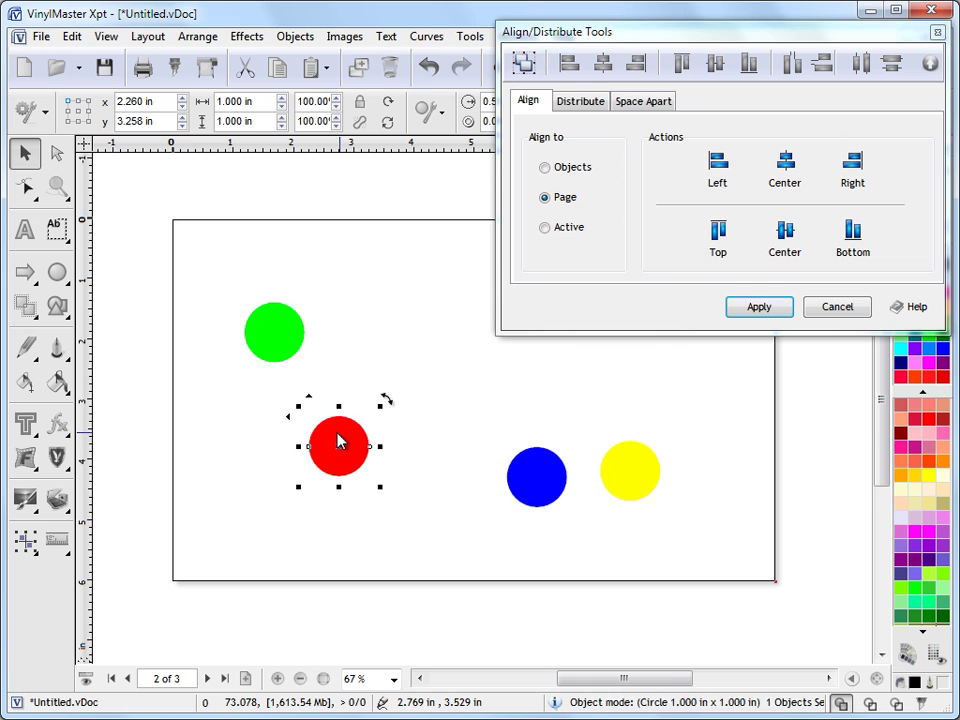
pyautogui.click(295, 338)
pyautogui.moveTo(213, 268); pyautogui.dragTo(418, 516)
pyautogui.press('l')
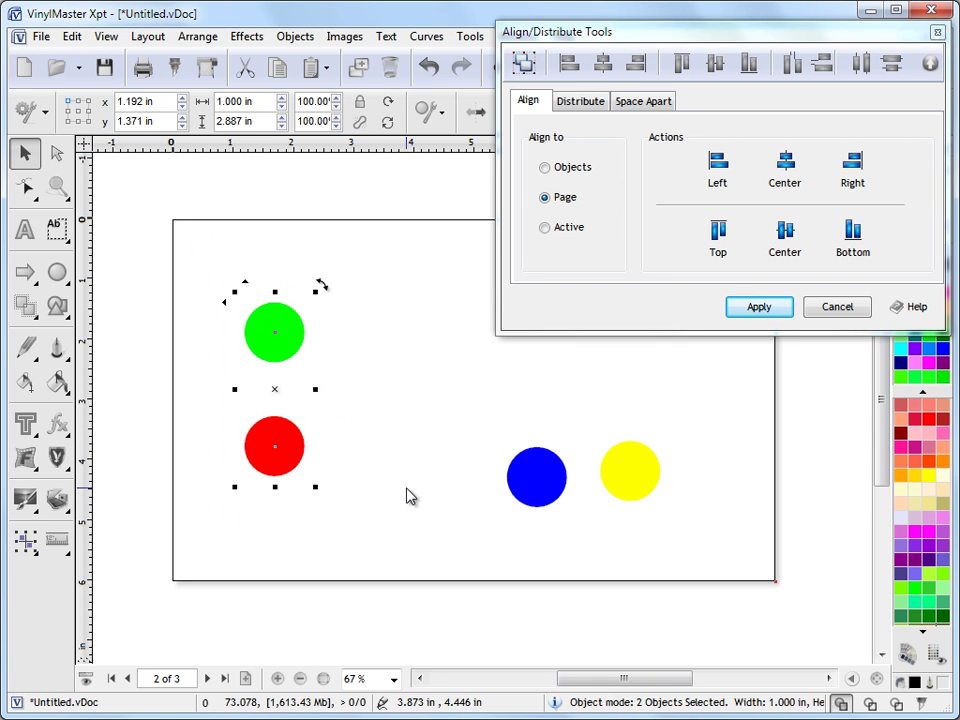
pyautogui.click(388, 466)
pyautogui.moveTo(295, 458); pyautogui.dragTo(421, 462)
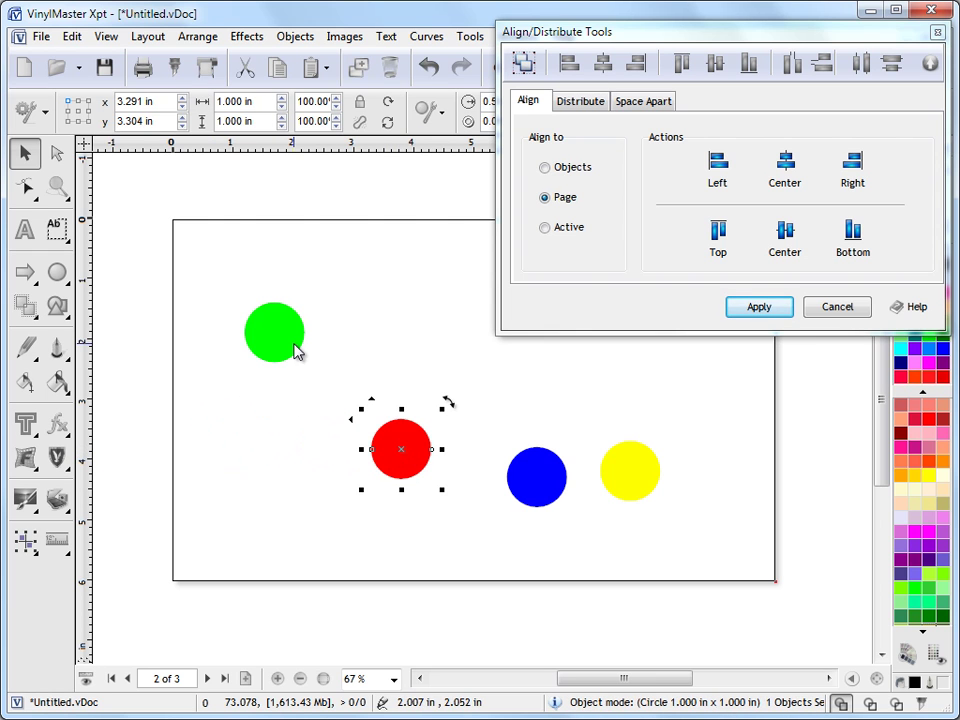
pyautogui.click(293, 282)
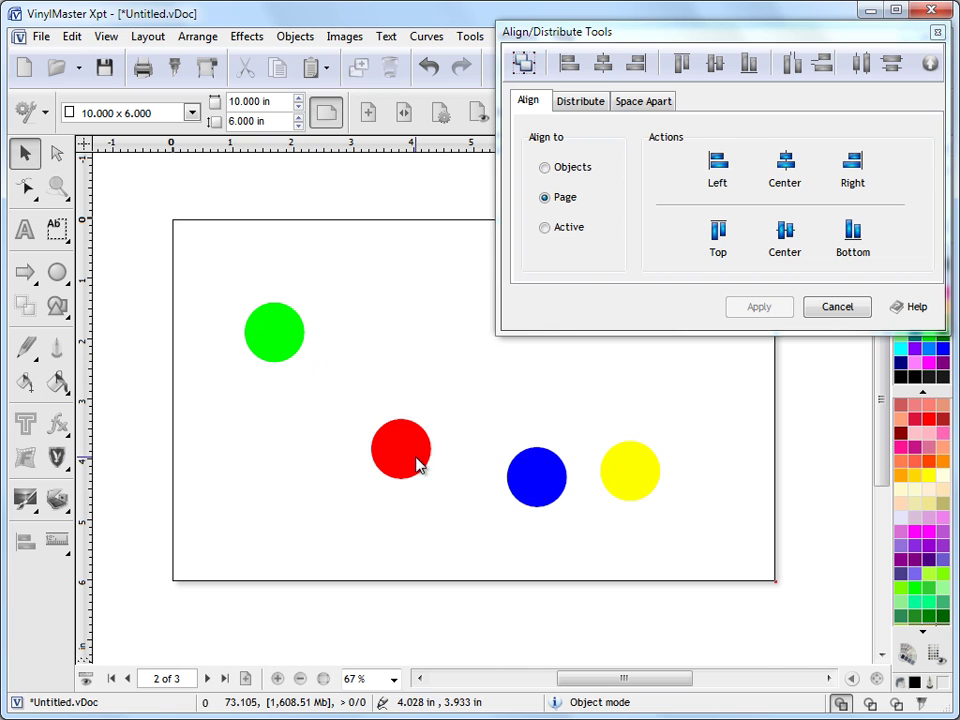
# Step: Select green and red, switch alignment to Active object, and apply Right edge alignment
pyautogui.click(280, 335)
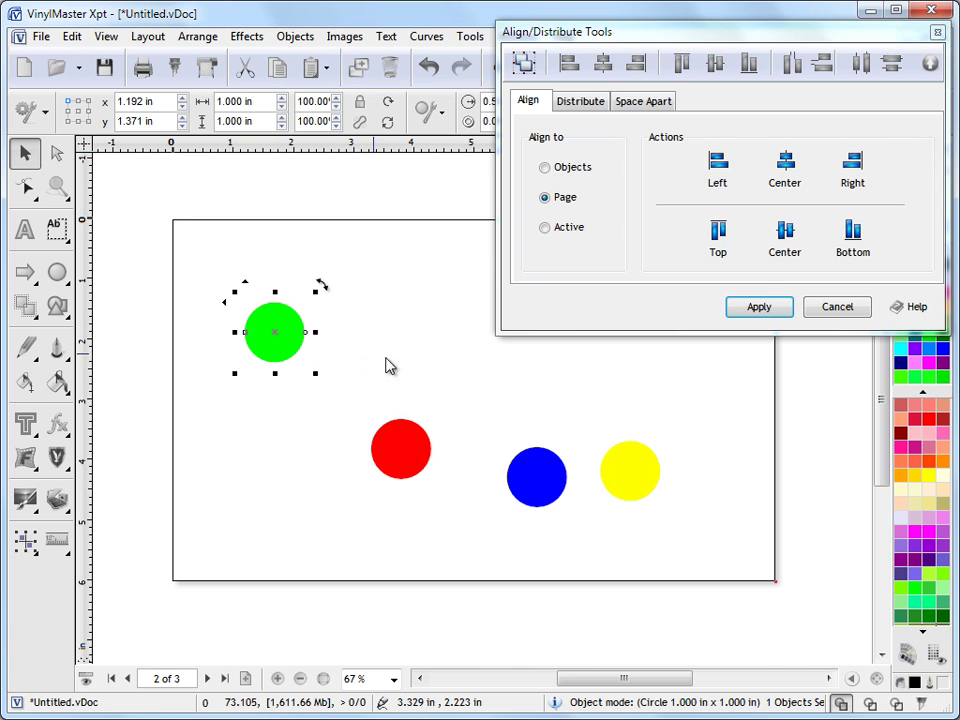
pyautogui.keyDown('shift'); pyautogui.click(415, 440); pyautogui.keyUp('shift')
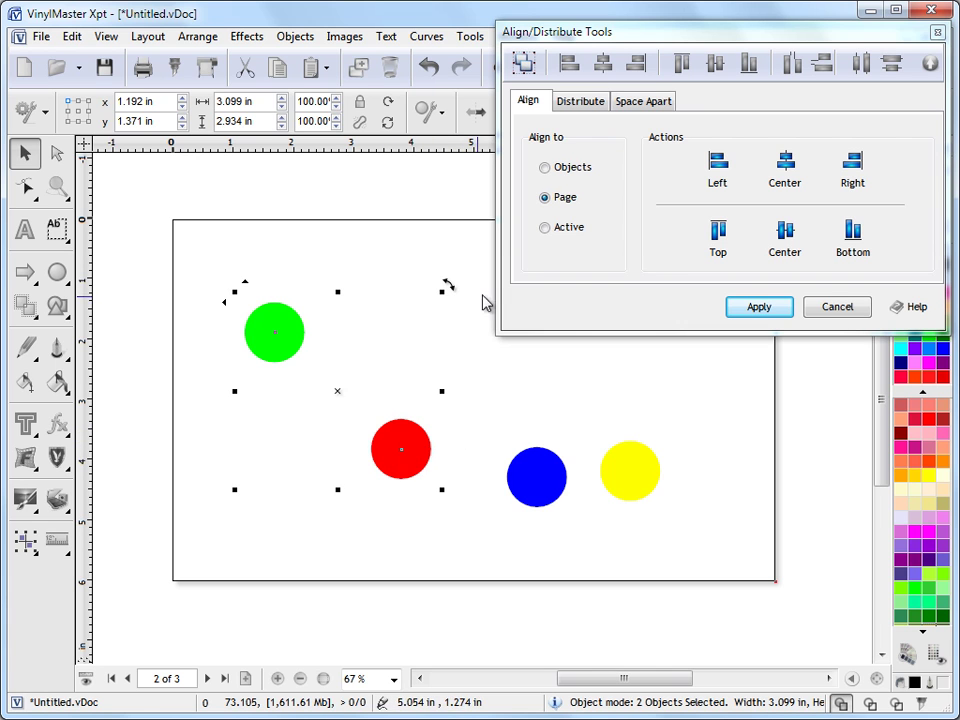
pyautogui.click(546, 229)
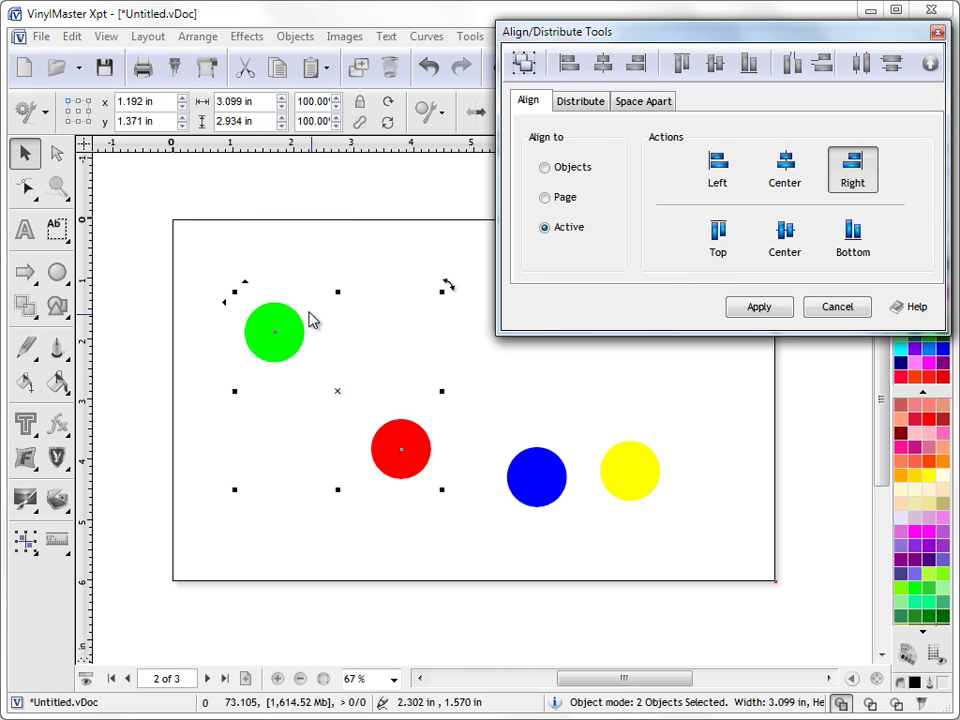
pyautogui.click(752, 310)
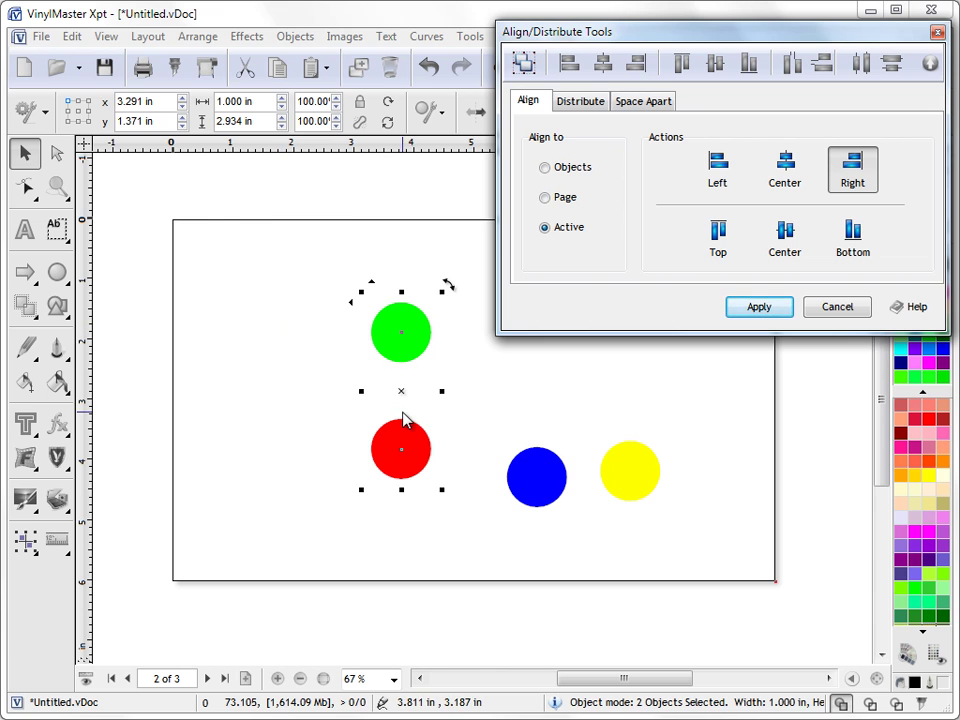
pyautogui.click(463, 388)
# Step: Move the green circle to the upper left and shift the red circle slightly left
pyautogui.click(414, 343)
pyautogui.moveTo(414, 343); pyautogui.dragTo(283, 343)
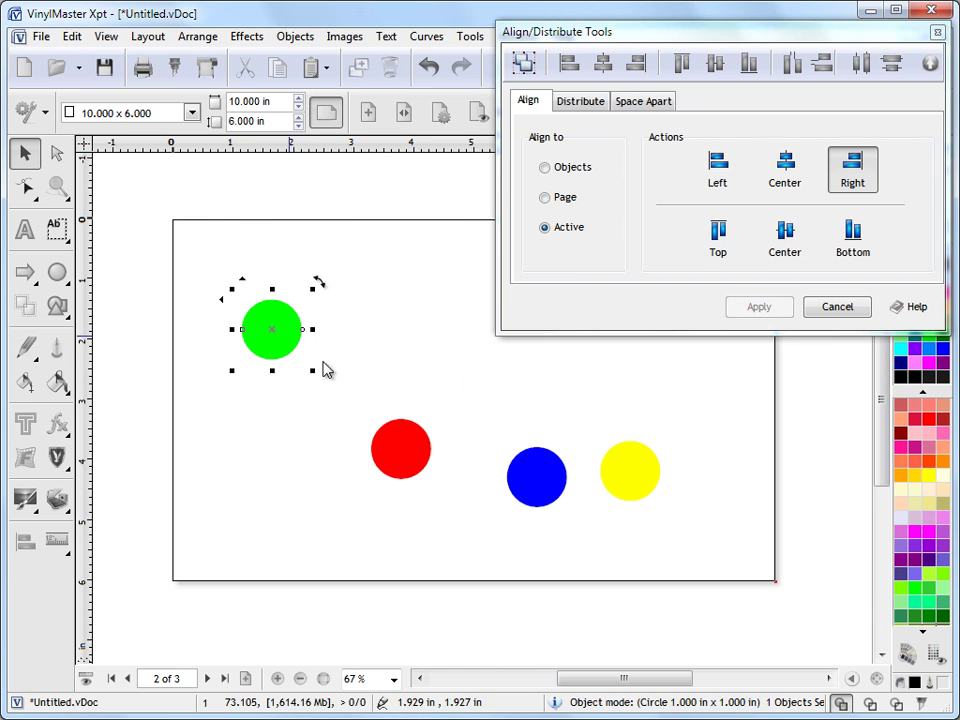
pyautogui.moveTo(387, 443); pyautogui.dragTo(361, 442)
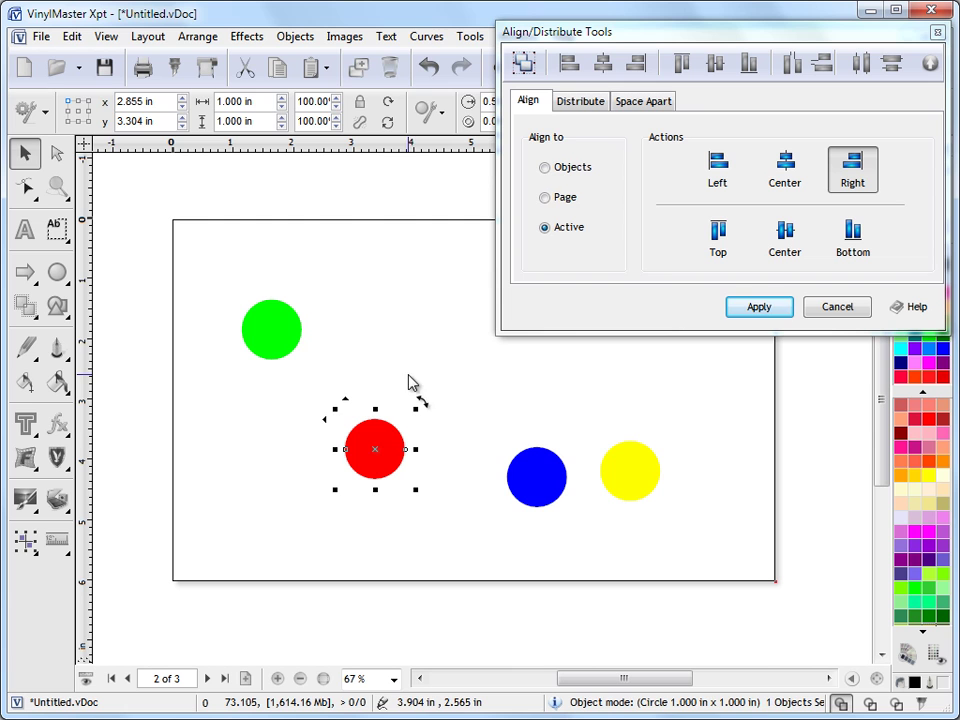
pyautogui.click(423, 374)
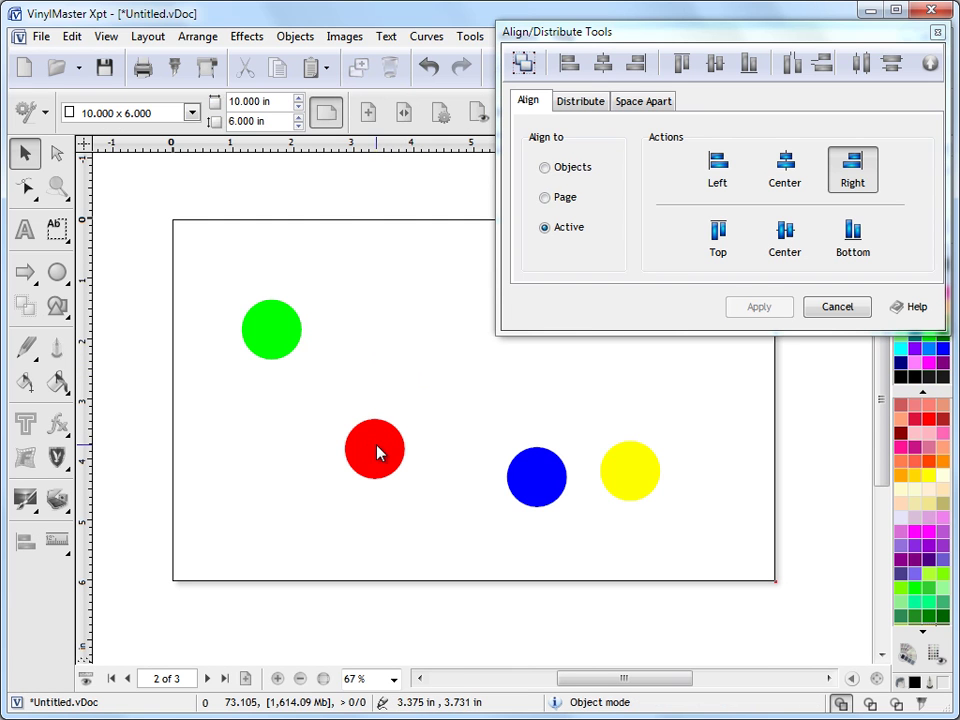
# Step: Select green then red and apply Left alignment to the active object
pyautogui.click(266, 330)
pyautogui.keyDown('shift'); pyautogui.click(383, 443); pyautogui.keyUp('shift')
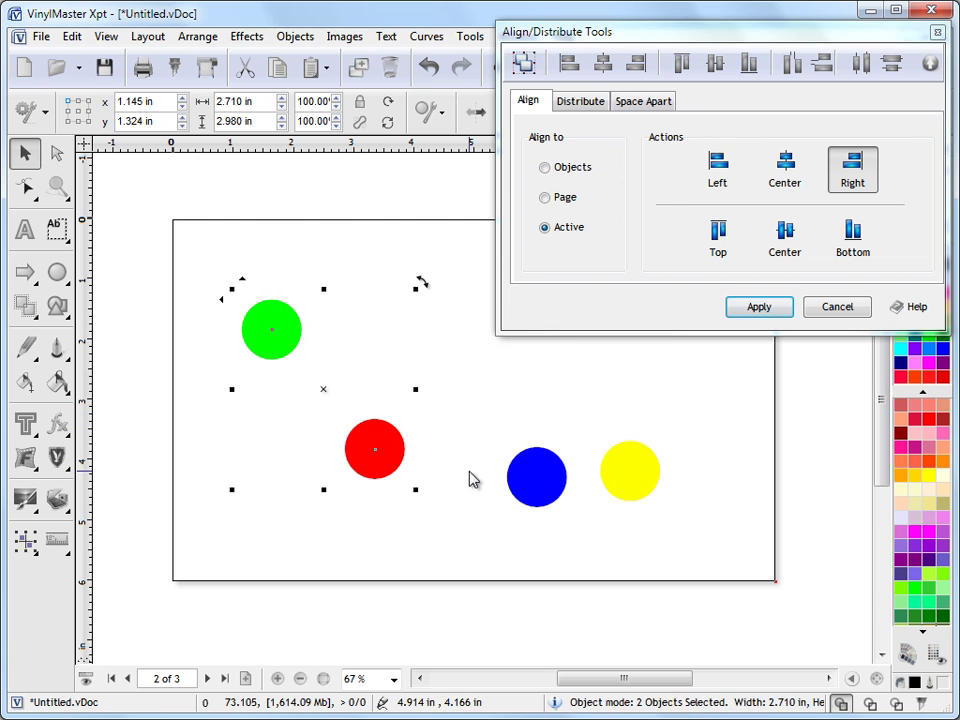
pyautogui.click(710, 171)
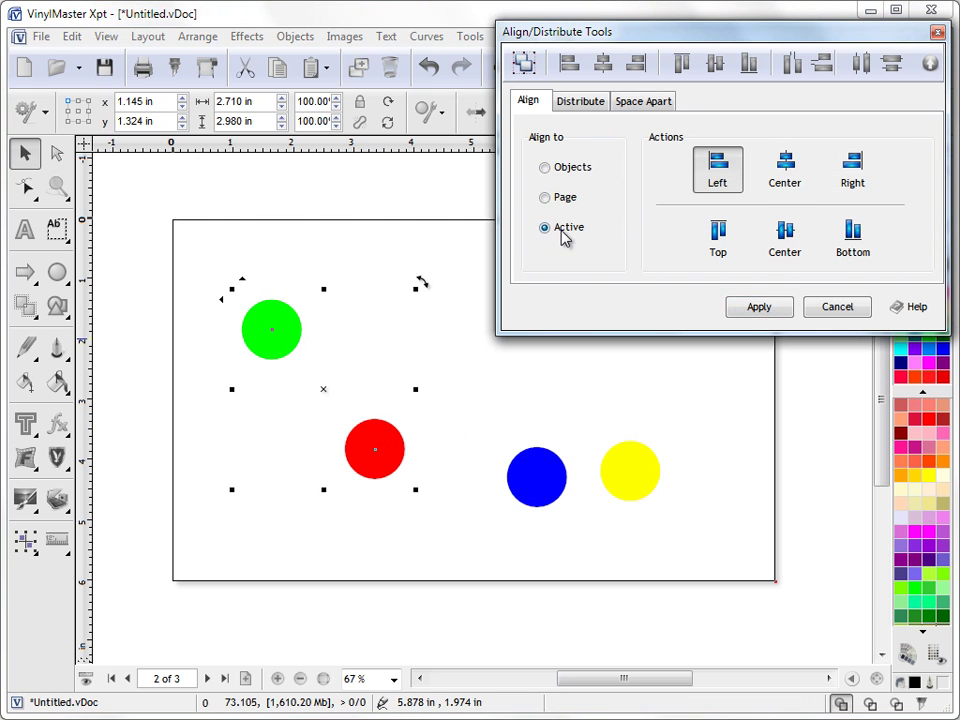
pyautogui.click(755, 307)
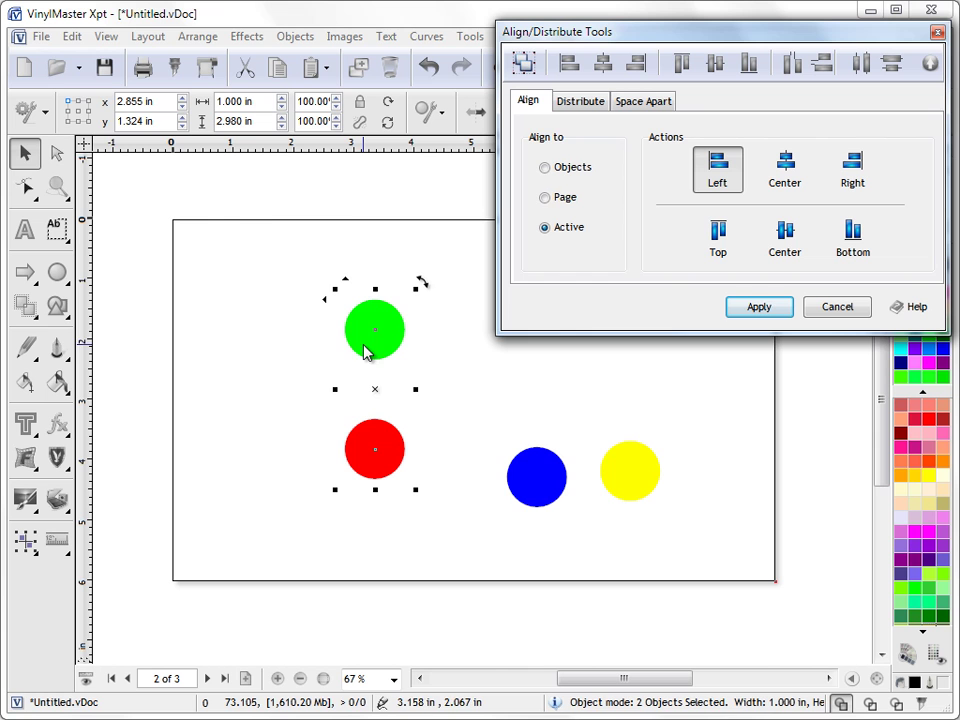
pyautogui.click(385, 390)
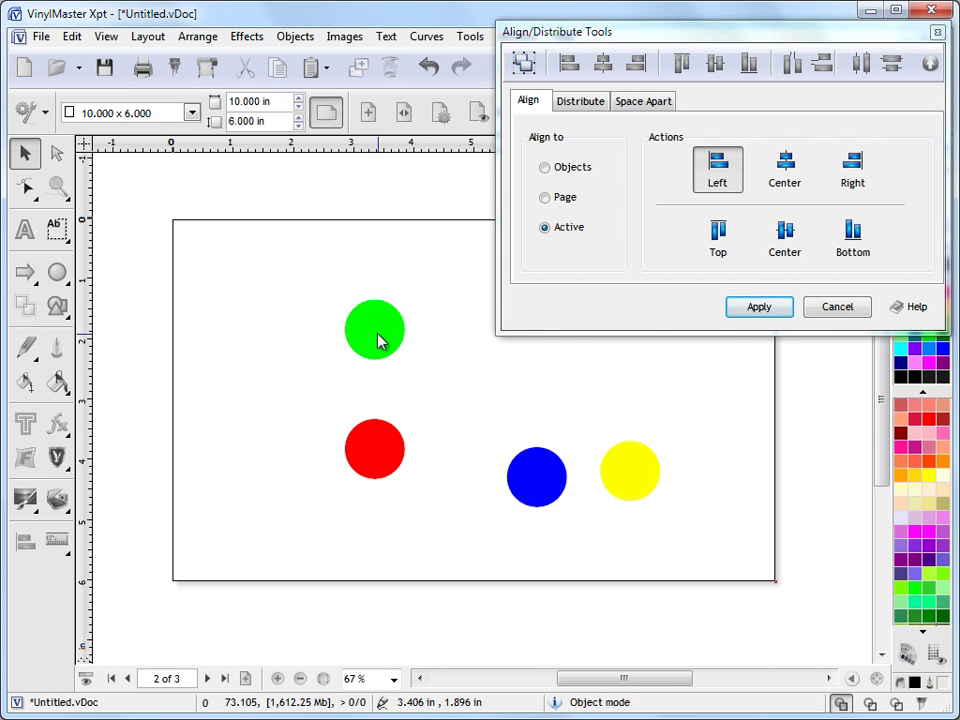
# Step: Move green further left, select green and red, and left-align them from the toolbar
pyautogui.moveTo(390, 326); pyautogui.dragTo(276, 324)
pyautogui.click(216, 272)
pyautogui.moveTo(199, 256); pyautogui.dragTo(424, 484)
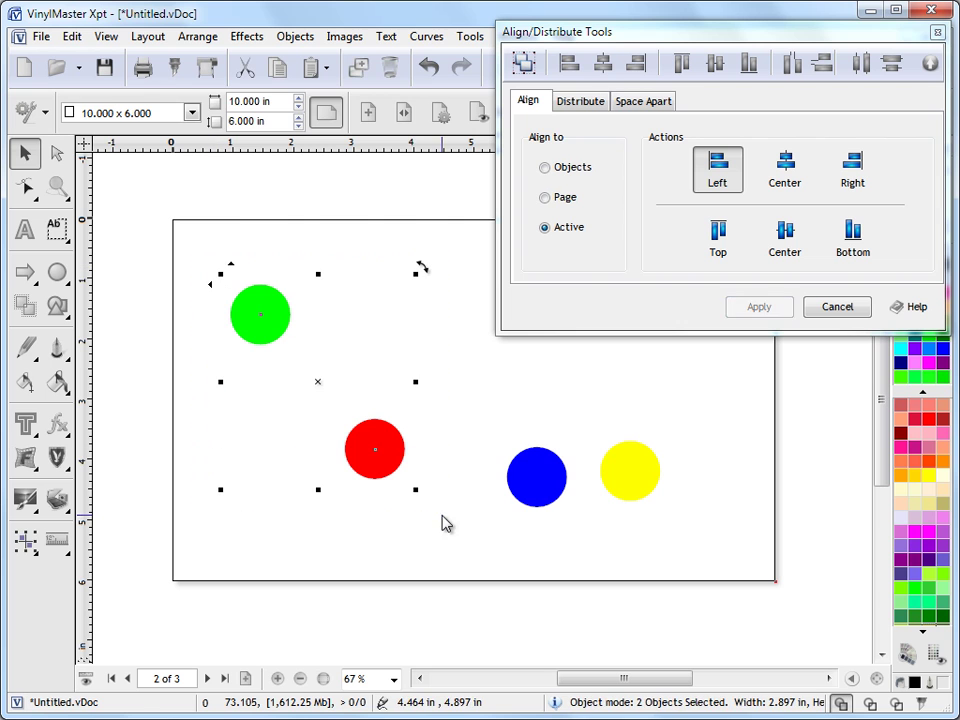
pyautogui.click(567, 65)
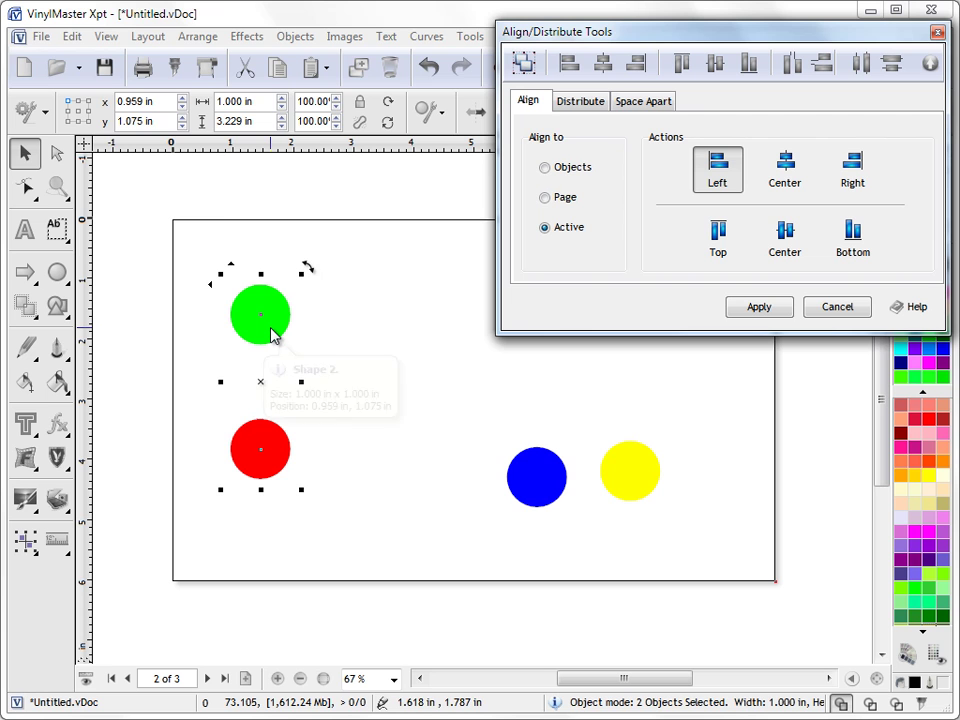
pyautogui.click(345, 341)
# Step: Reposition green and red, then right-align them with the toolbox flyout's Align Right
pyautogui.moveTo(272, 335); pyautogui.dragTo(247, 381)
pyautogui.moveTo(273, 447); pyautogui.dragTo(358, 481)
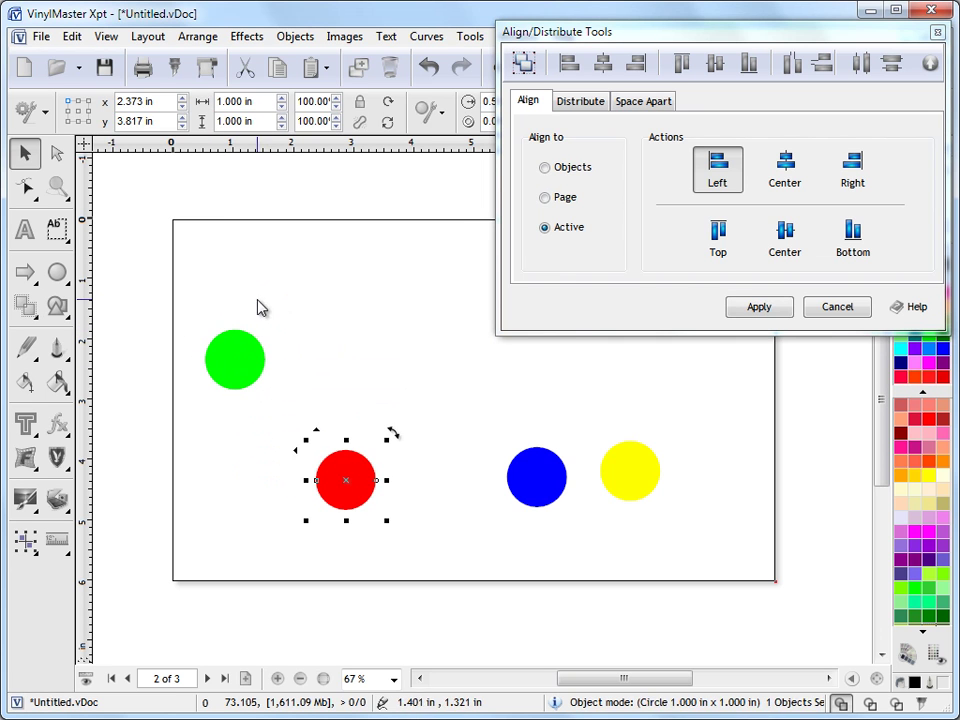
pyautogui.moveTo(197, 296); pyautogui.dragTo(416, 555)
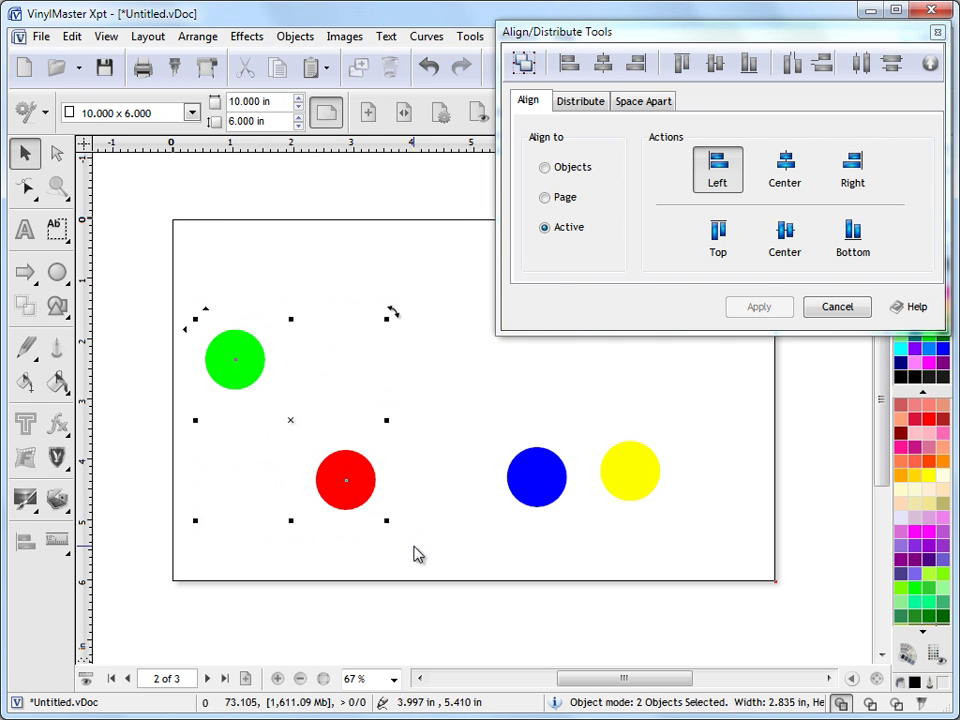
pyautogui.click(25, 540)
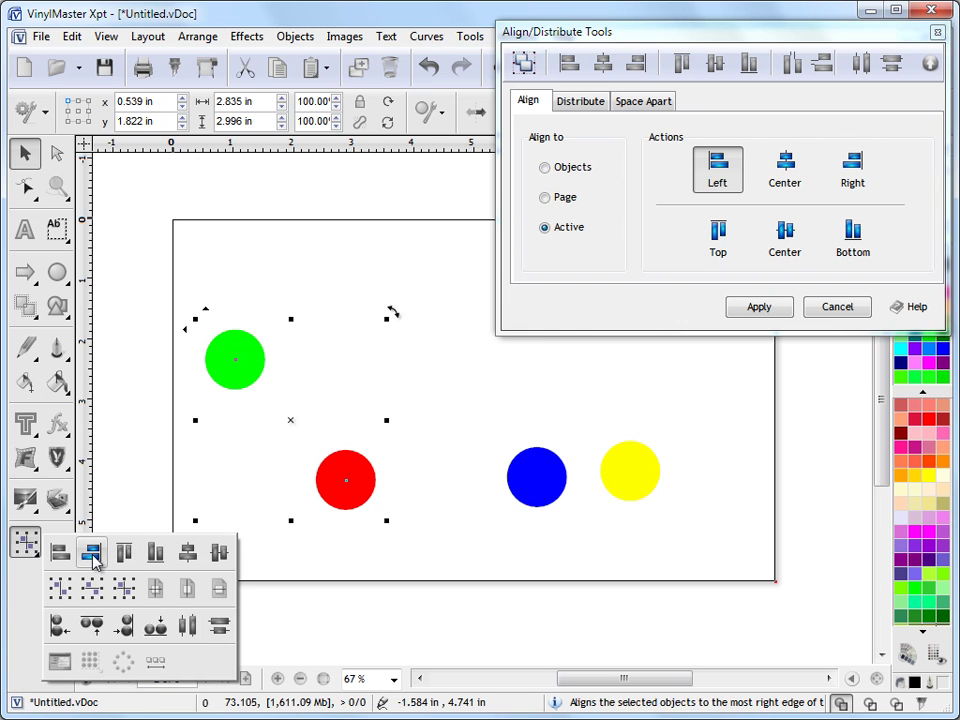
pyautogui.click(93, 554)
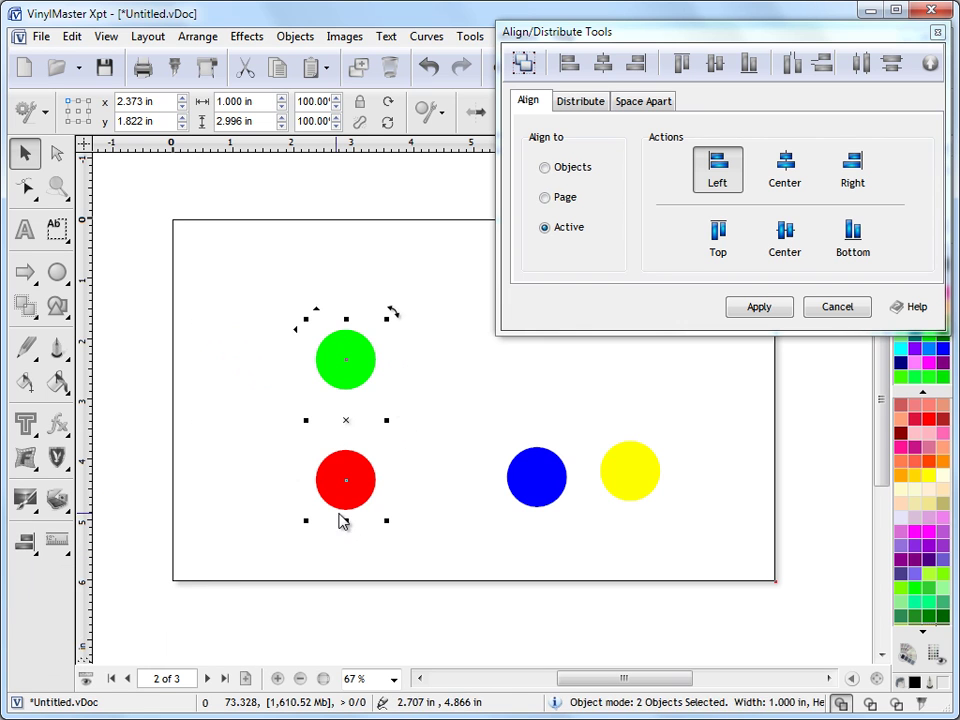
# Step: Right-align all four circles into one column, then undo it
pyautogui.moveTo(255, 293); pyautogui.dragTo(743, 585)
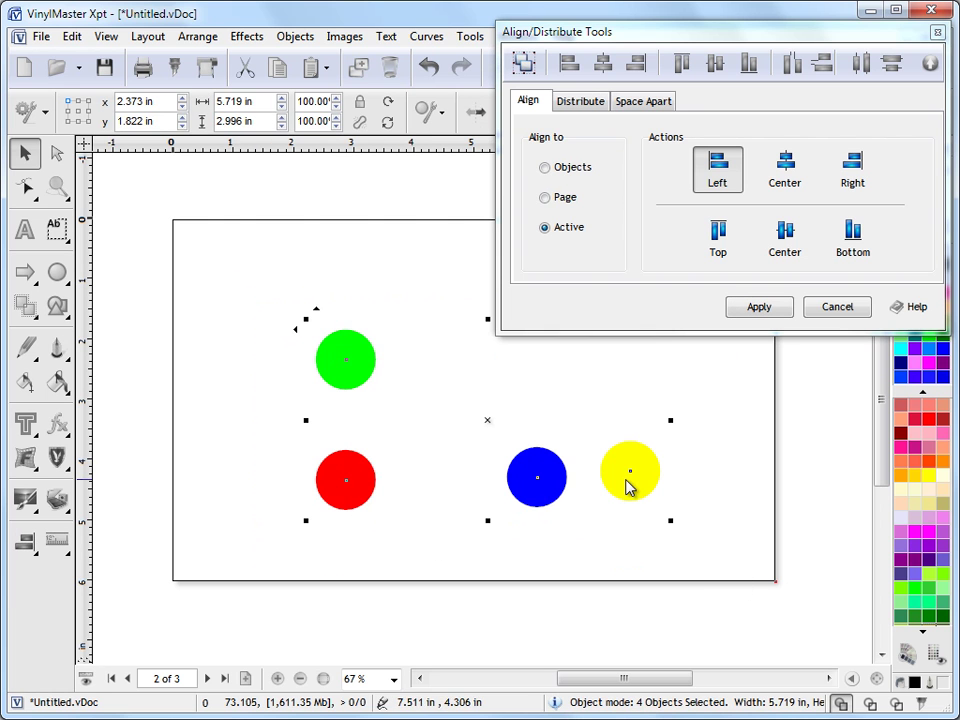
pyautogui.click(25, 541)
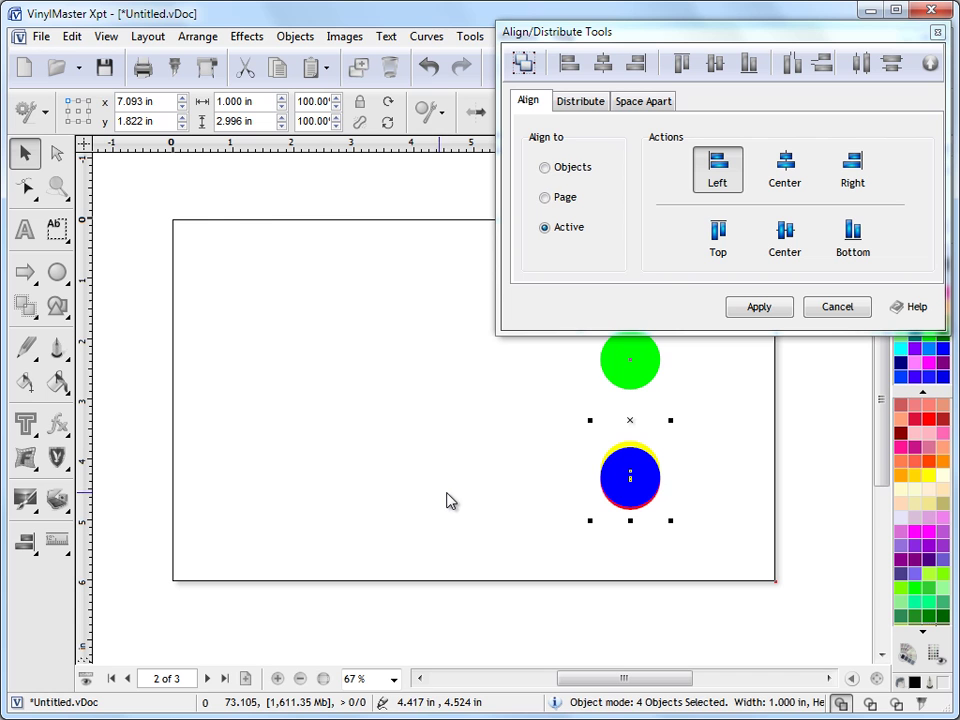
pyautogui.click(429, 66)
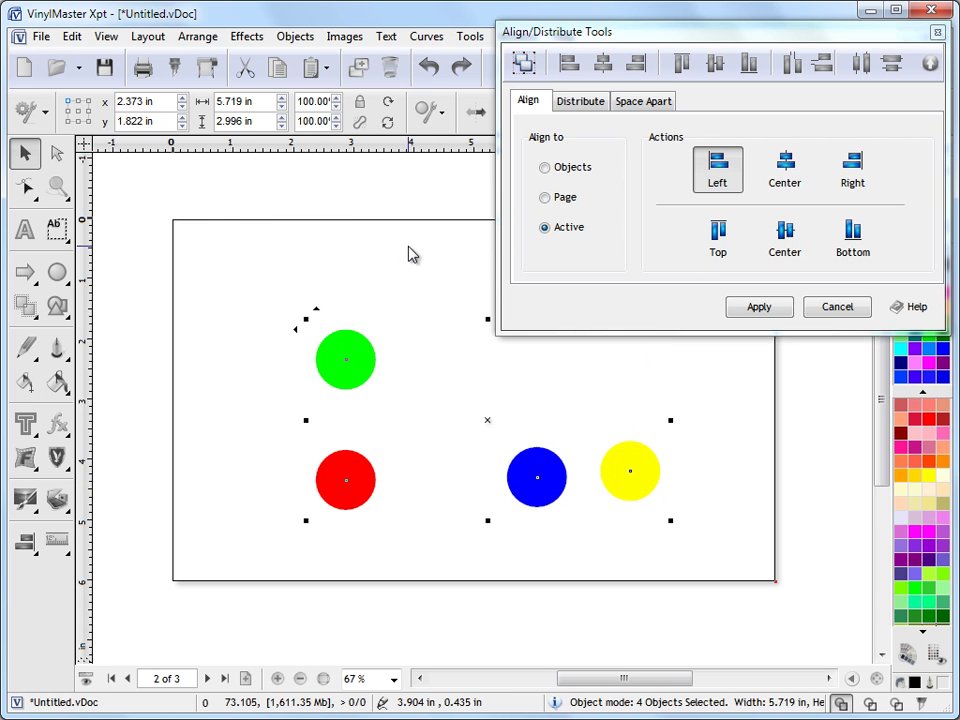
pyautogui.click(313, 367)
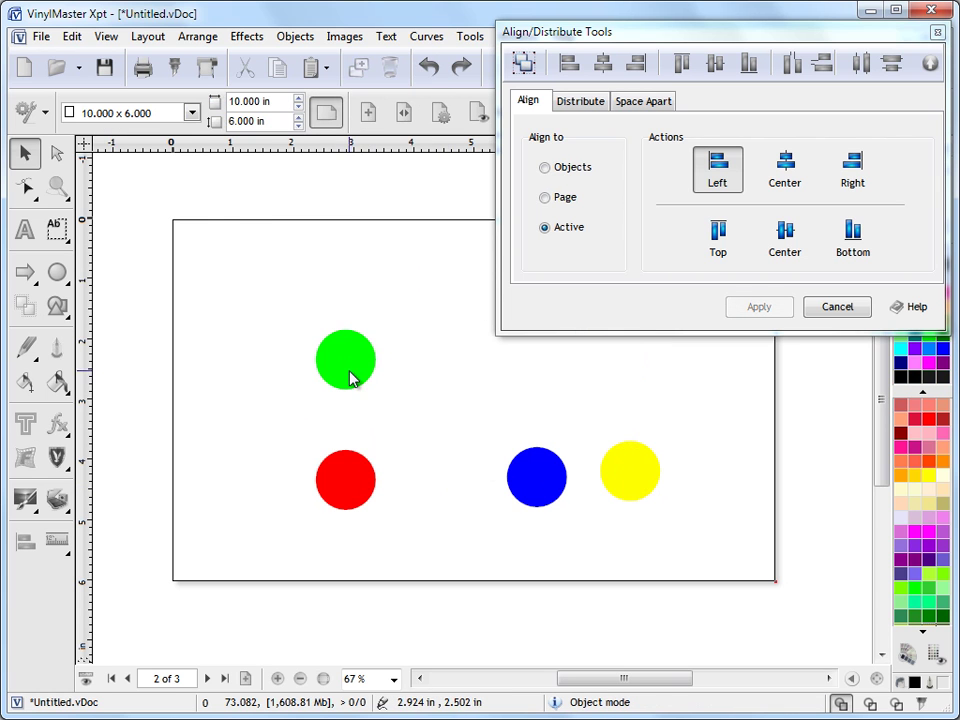
# Step: Move the green circle up-left, try left-aligning all four circles to it, then undo
pyautogui.moveTo(350, 378); pyautogui.dragTo(251, 336)
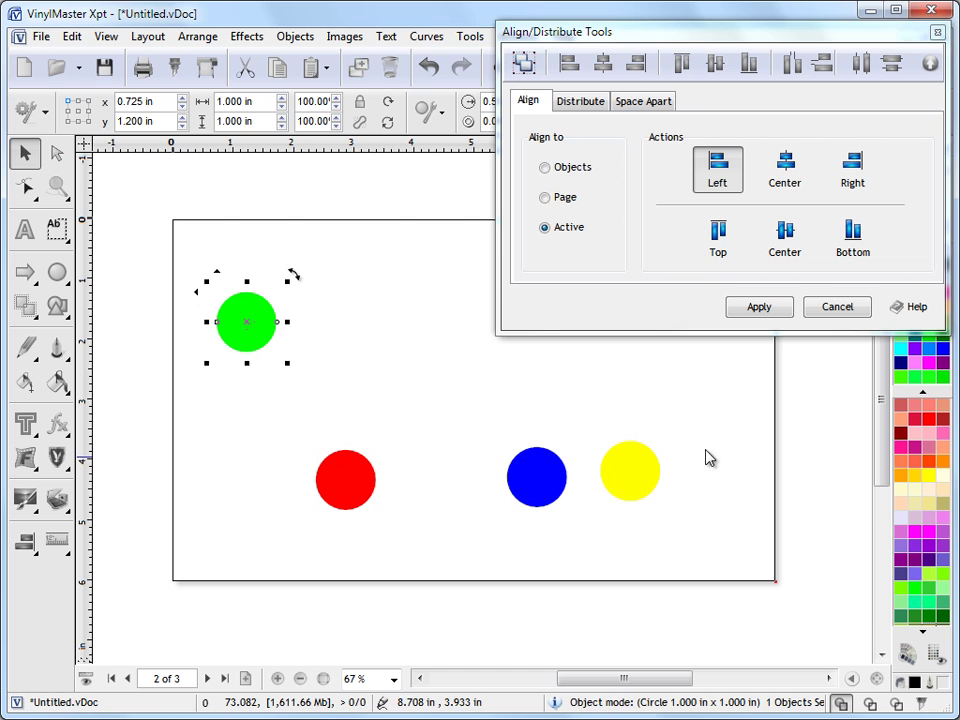
pyautogui.moveTo(718, 418); pyautogui.dragTo(306, 536)
pyautogui.keyDown('shift'); pyautogui.click(256, 323); pyautogui.keyUp('shift')
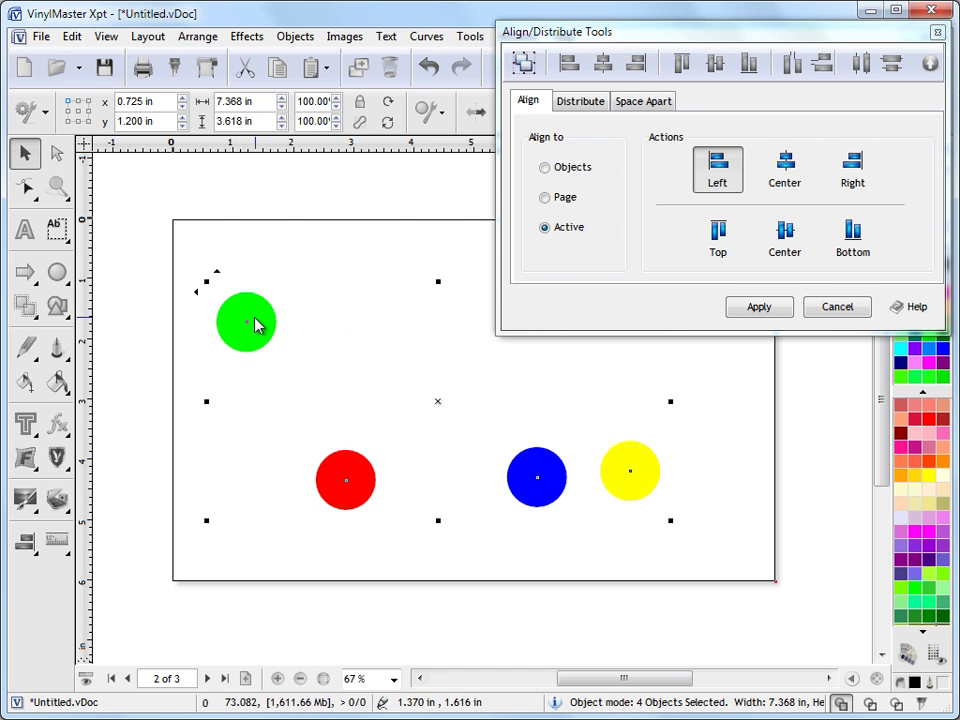
pyautogui.click(698, 176)
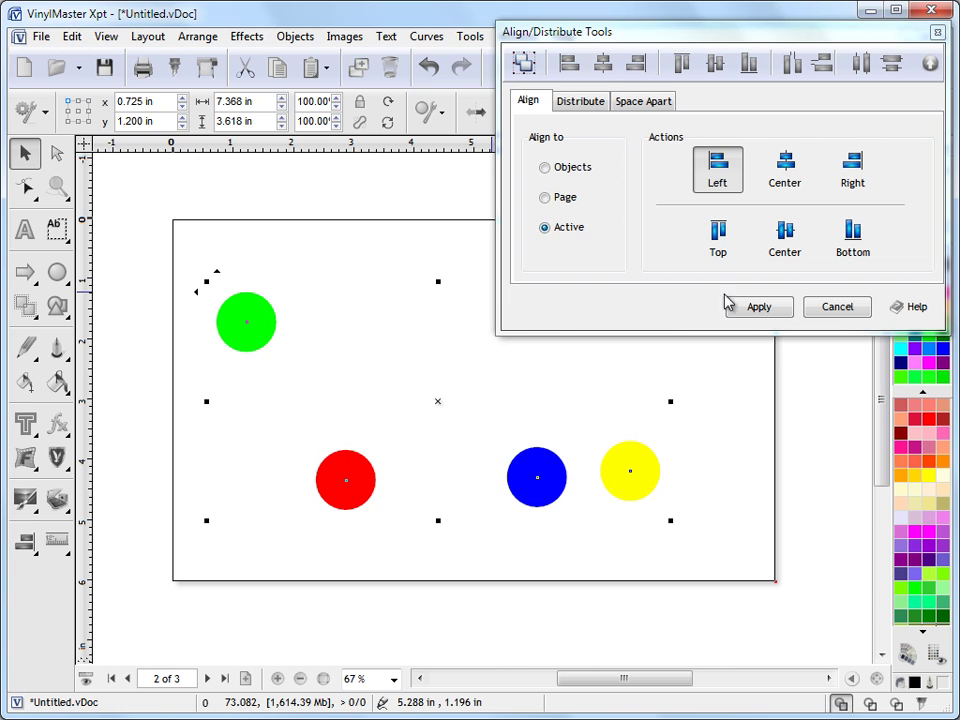
pyautogui.click(757, 308)
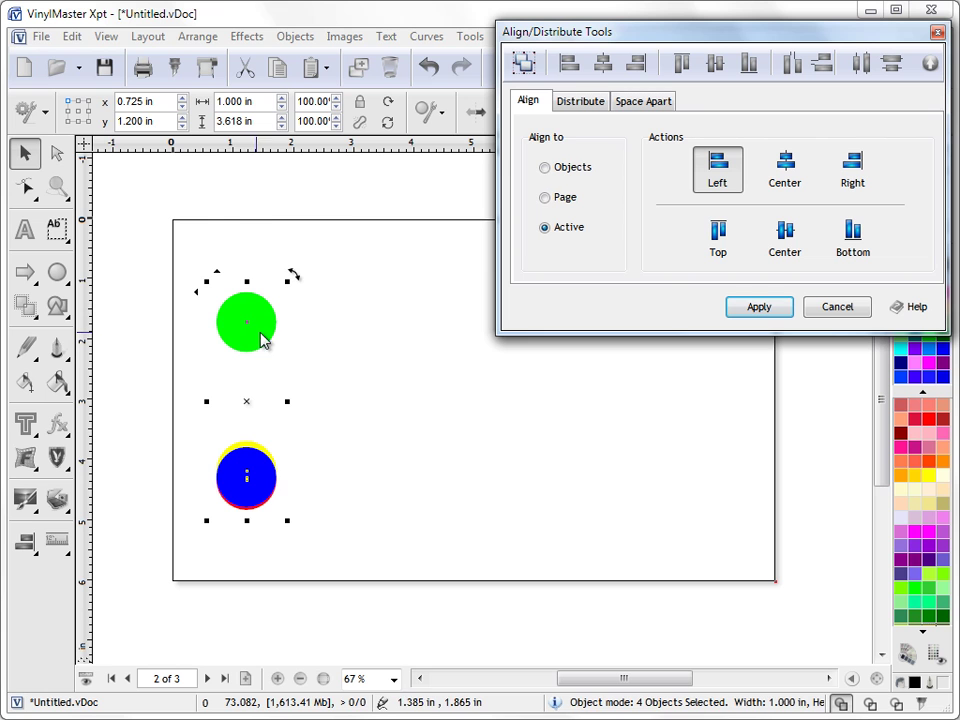
pyautogui.click(429, 68)
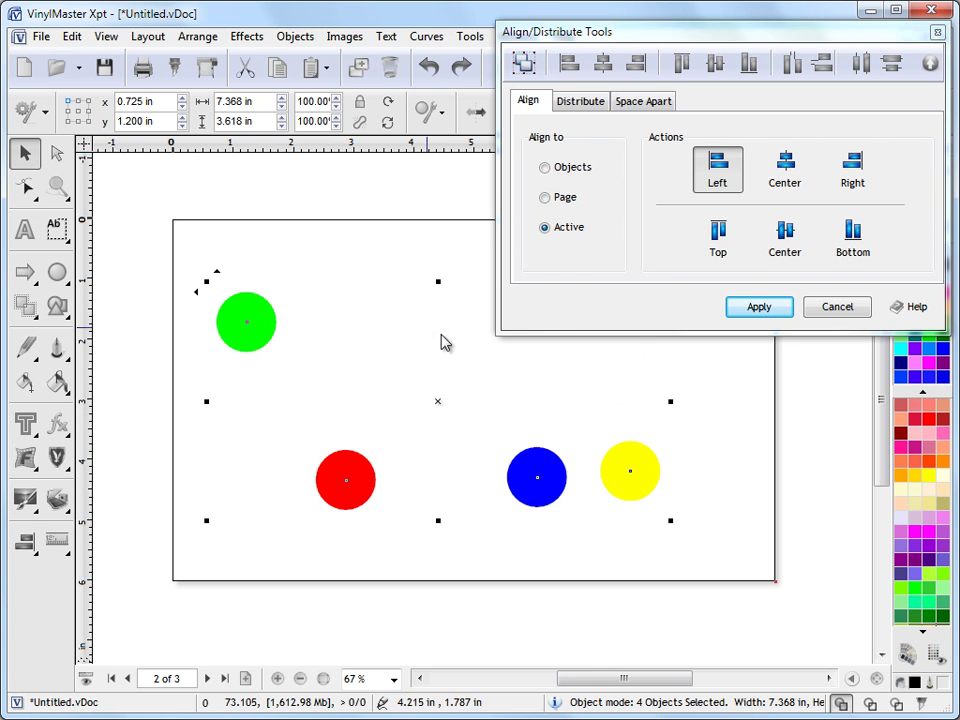
# Step: Make alignment relative to the page and move the Align/Distribute panel aside
pyautogui.click(563, 203)
pyautogui.click(570, 170)
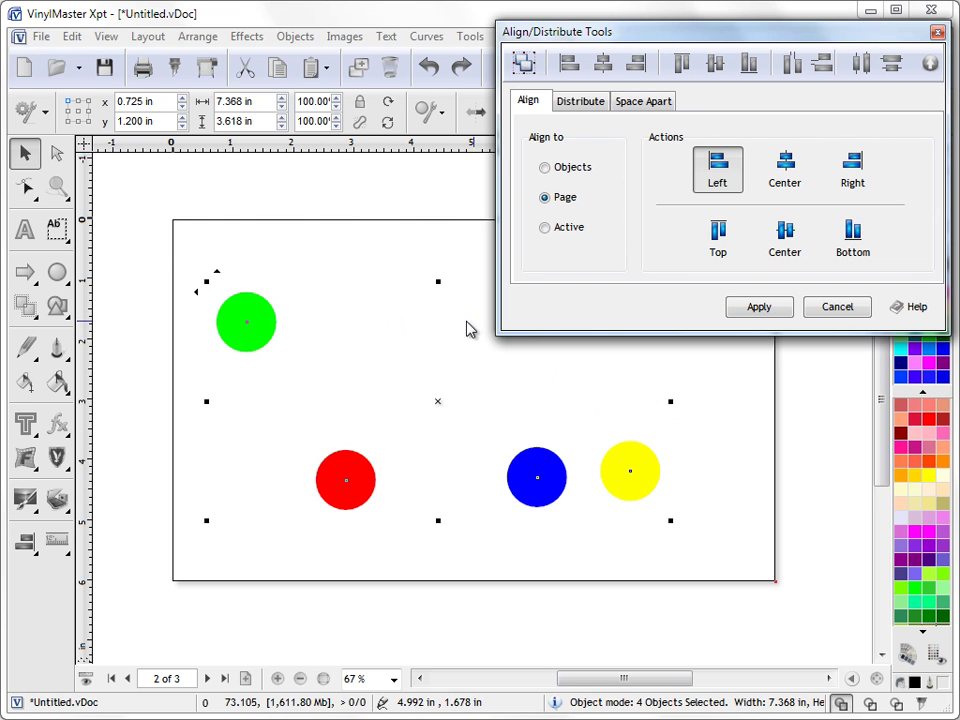
pyautogui.moveTo(667, 38); pyautogui.dragTo(709, 405)
# Step: Show the Distribute settings on page 1 with the panel centred
pyautogui.click(521, 121)
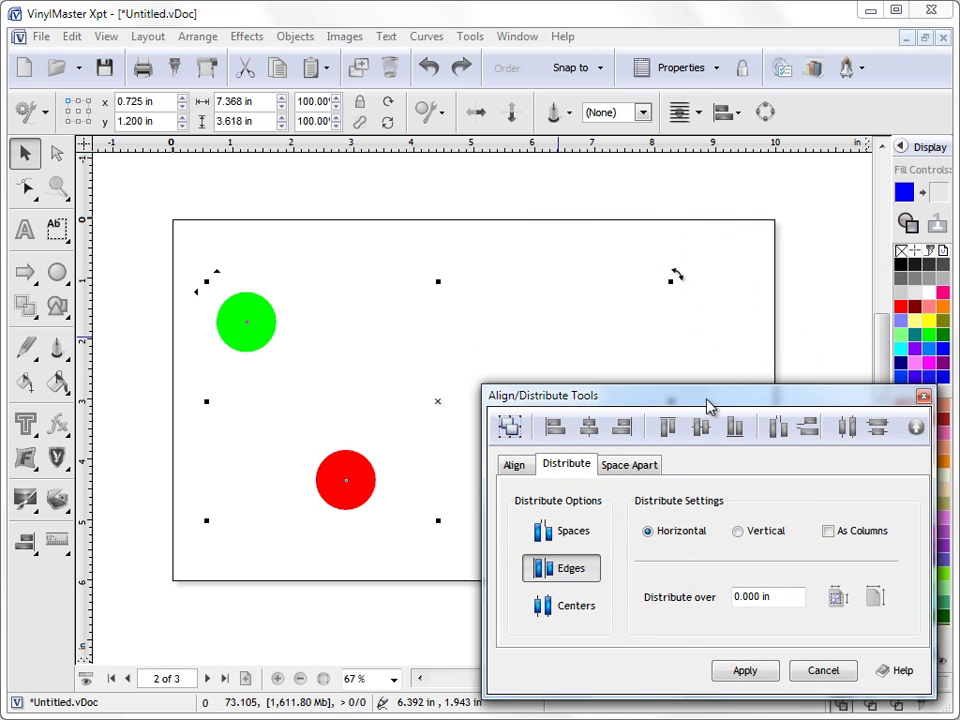
pyautogui.click(128, 679)
pyautogui.moveTo(632, 396); pyautogui.dragTo(402, 398)
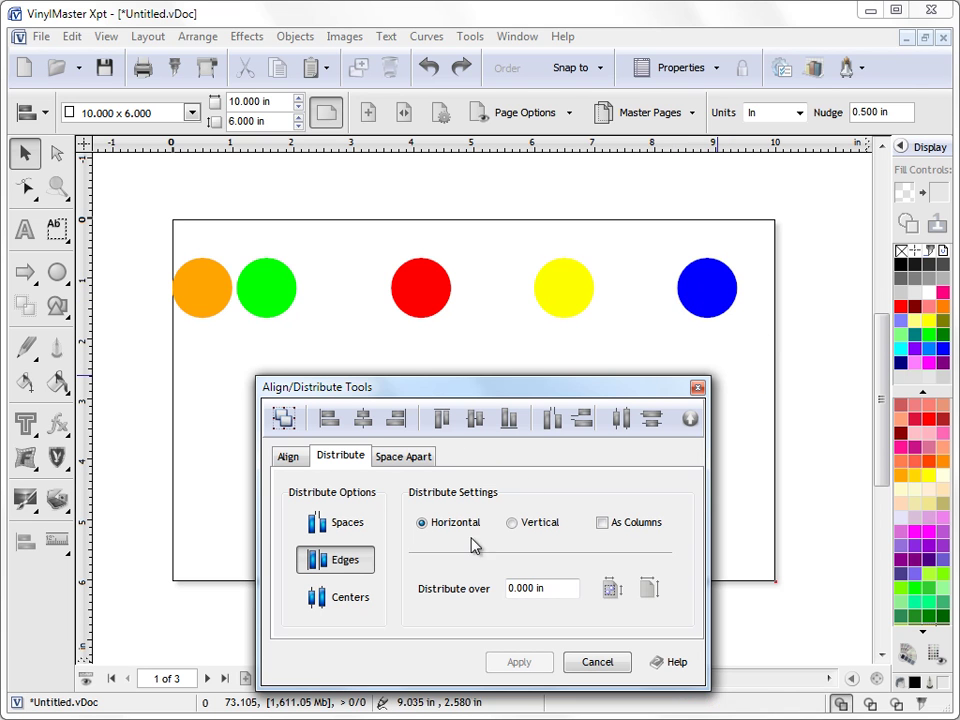
pyautogui.click(268, 100)
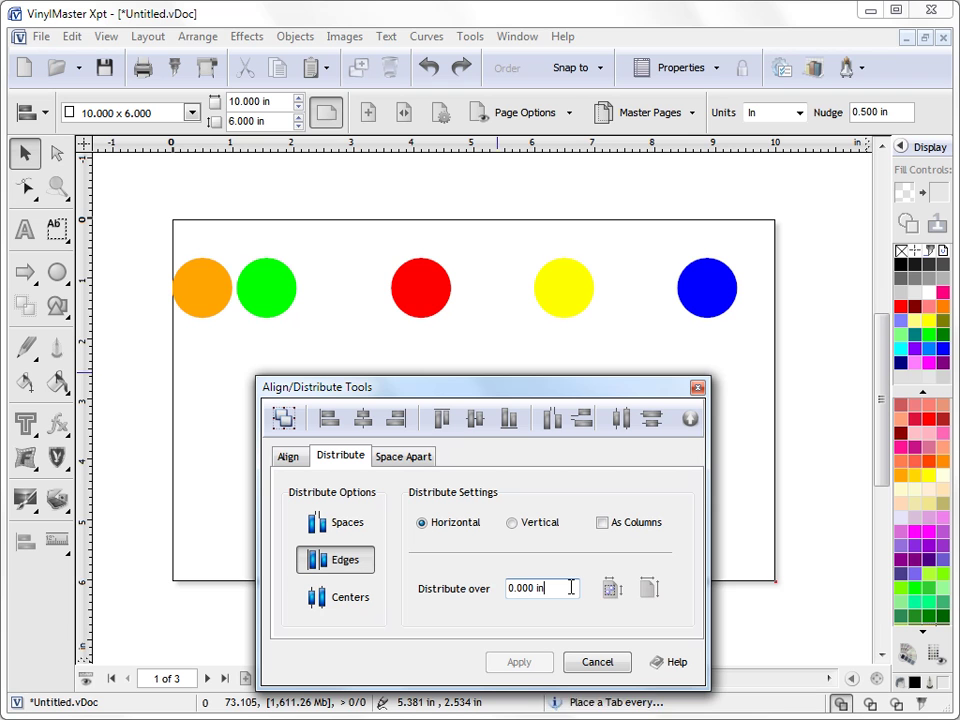
# Step: Set Distribute over to 10 in and marquee-select all five circles
pyautogui.moveTo(568, 588); pyautogui.dragTo(484, 588)
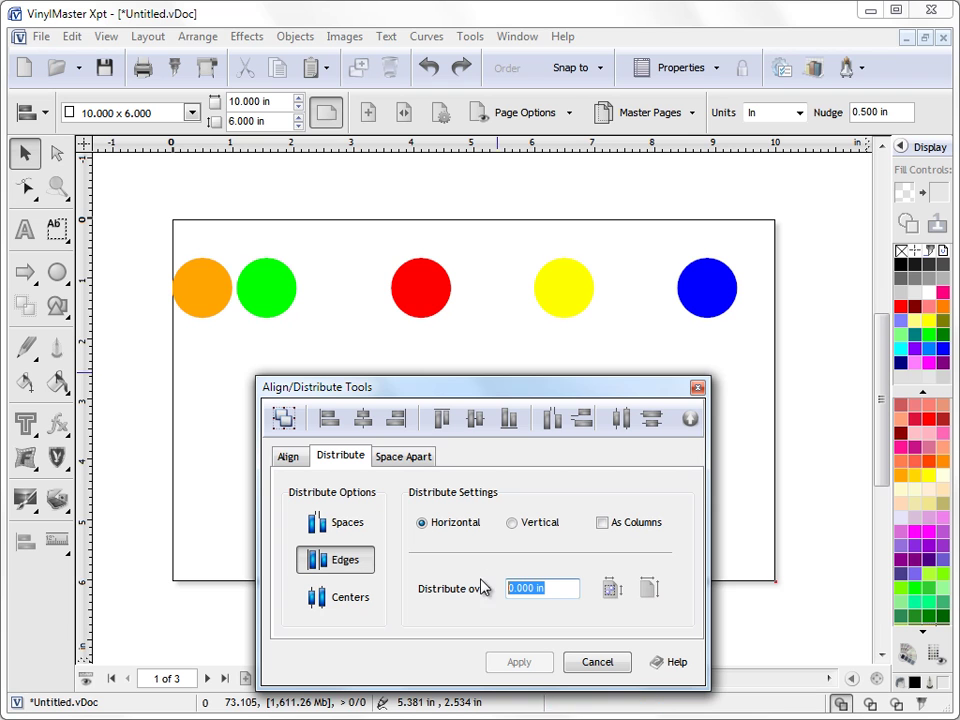
pyautogui.click(655, 593)
pyautogui.moveTo(552, 589); pyautogui.dragTo(468, 571)
pyautogui.write('8')
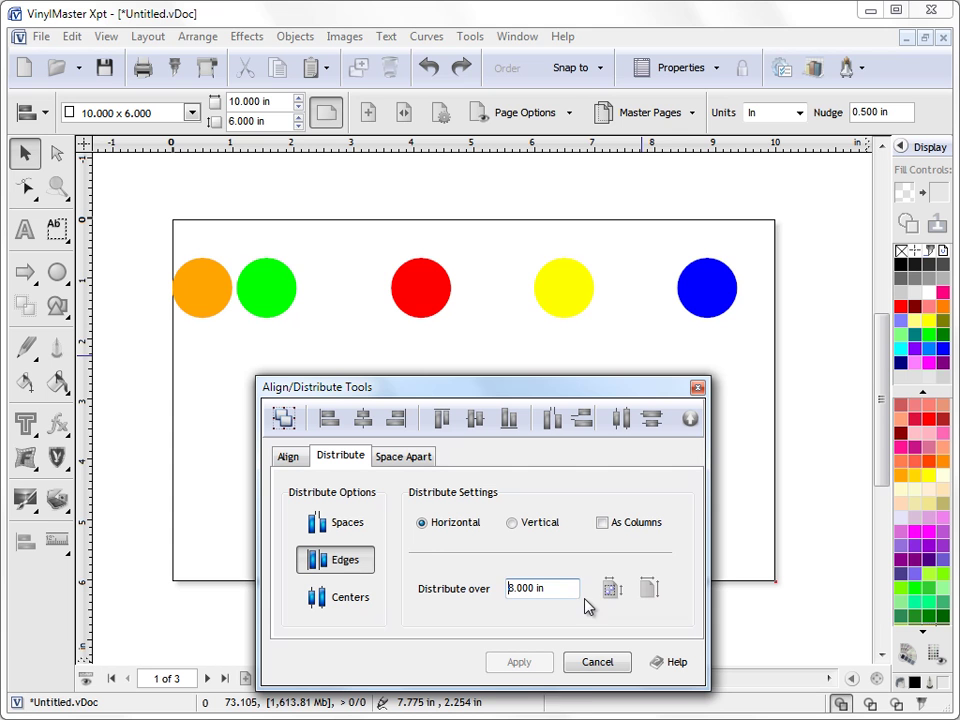
pyautogui.moveTo(549, 587); pyautogui.dragTo(426, 557)
pyautogui.write('10')
pyautogui.moveTo(141, 246); pyautogui.dragTo(770, 332)
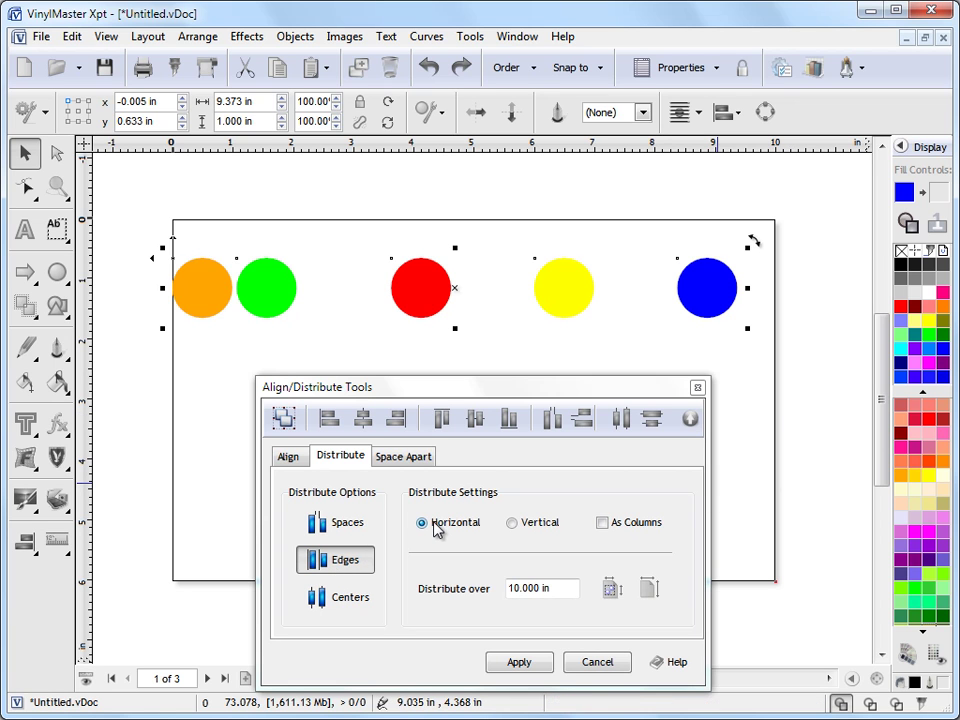
# Step: Distribute the five circles by edges over 10 in, then deselect them
pyautogui.click(519, 662)
pyautogui.click(483, 202)
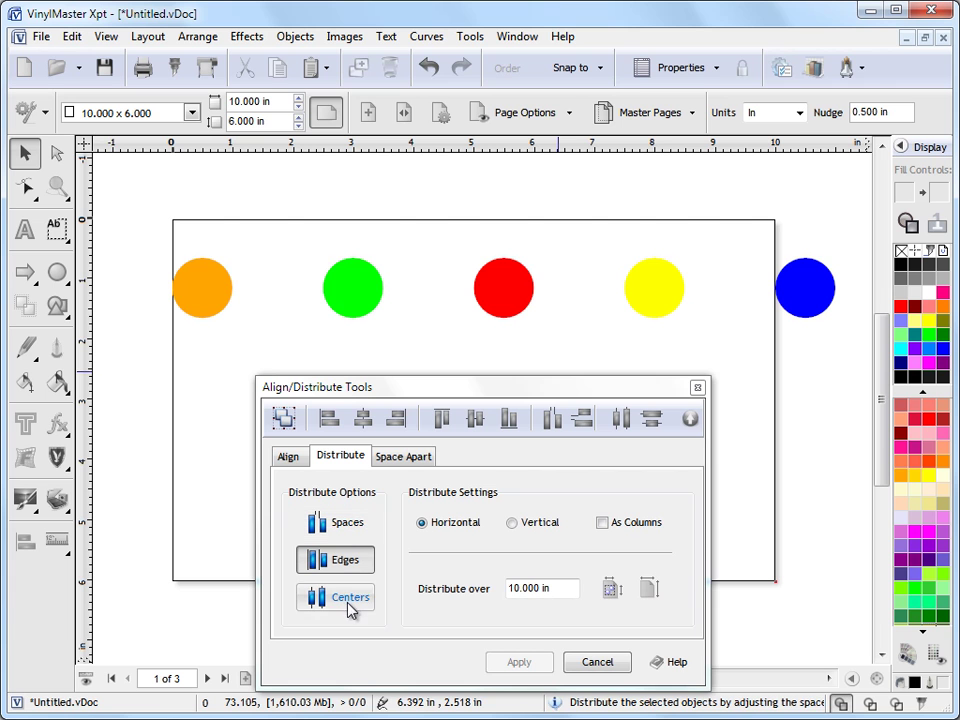
# Step: Move the blue circle back beside yellow and redistribute all five by equal spaces over 10 in
pyautogui.click(795, 296)
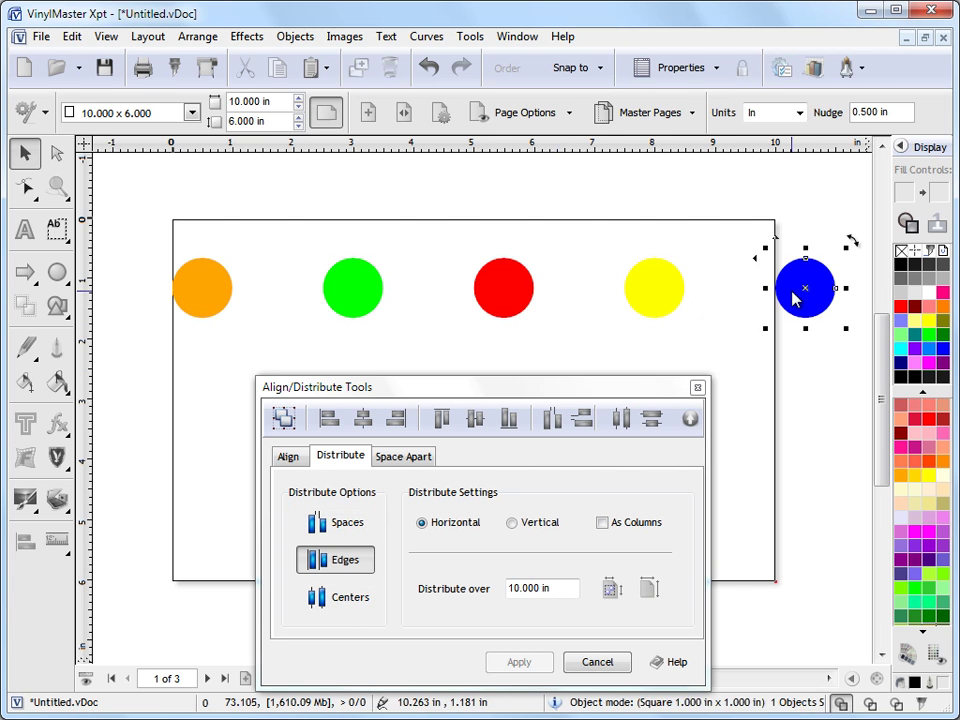
pyautogui.moveTo(754, 258); pyautogui.dragTo(675, 272)
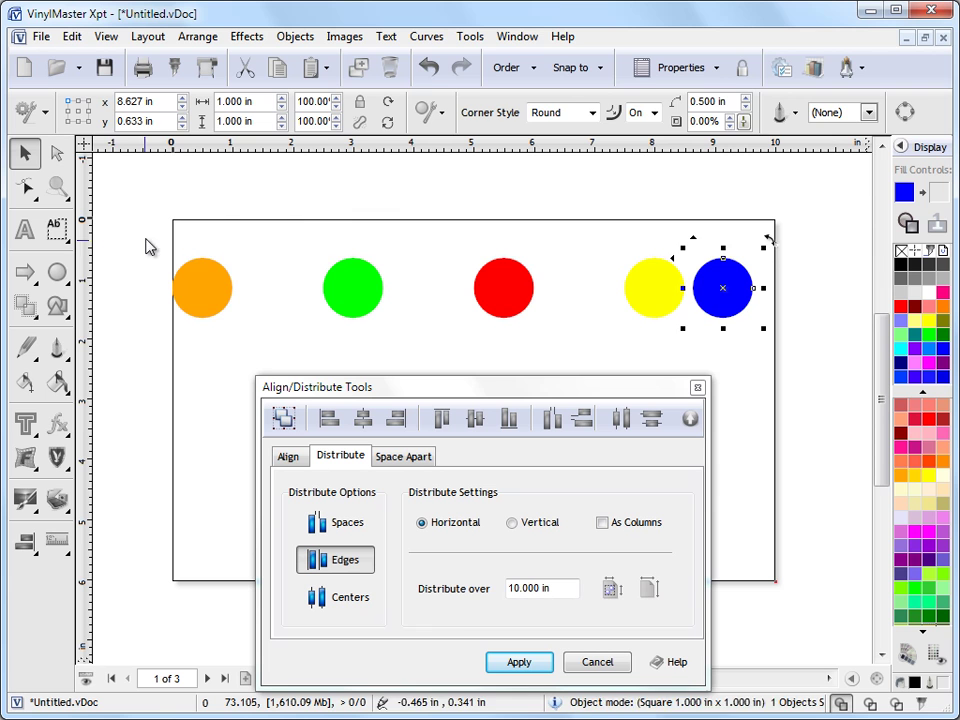
pyautogui.moveTo(146, 246)
pyautogui.mouseDown()
pyautogui.moveTo(754, 321)
pyautogui.moveTo(788, 336)
pyautogui.mouseUp()
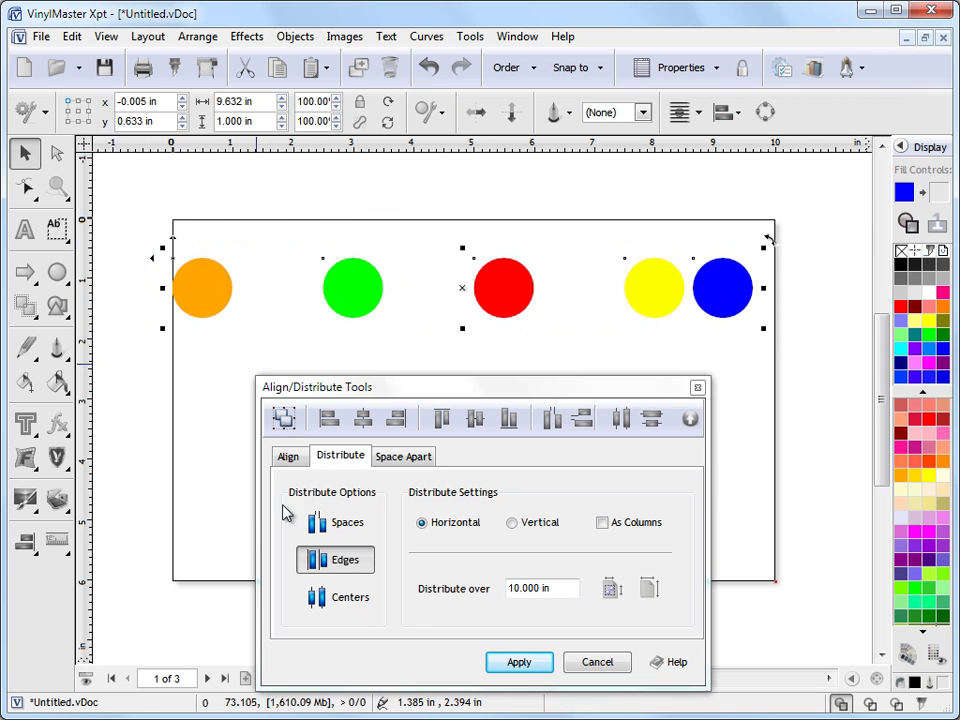
pyautogui.click(340, 526)
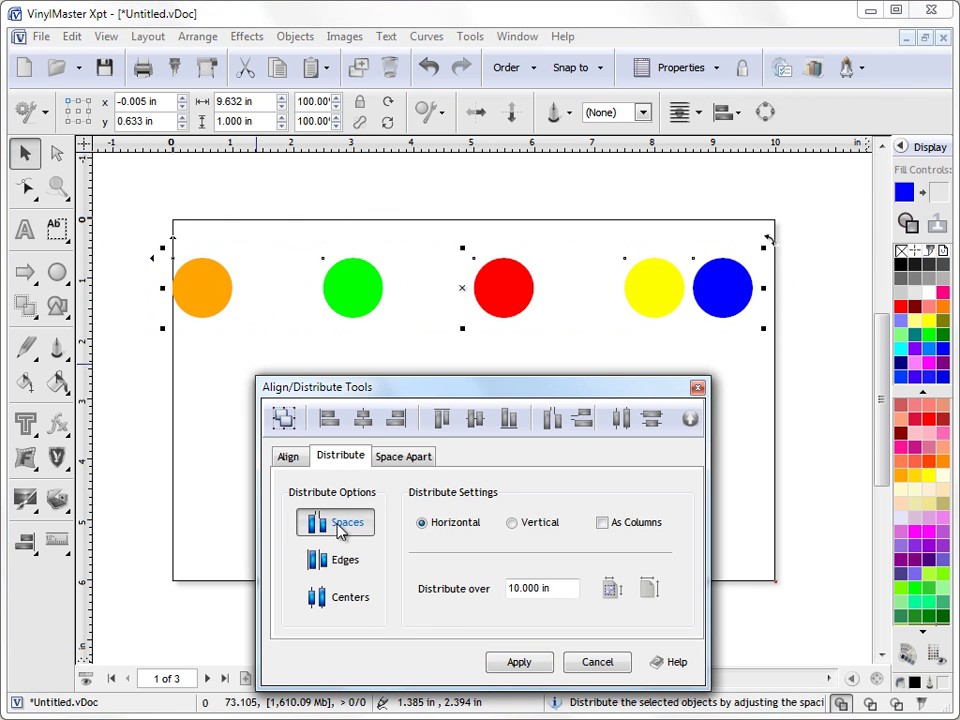
pyautogui.click(528, 663)
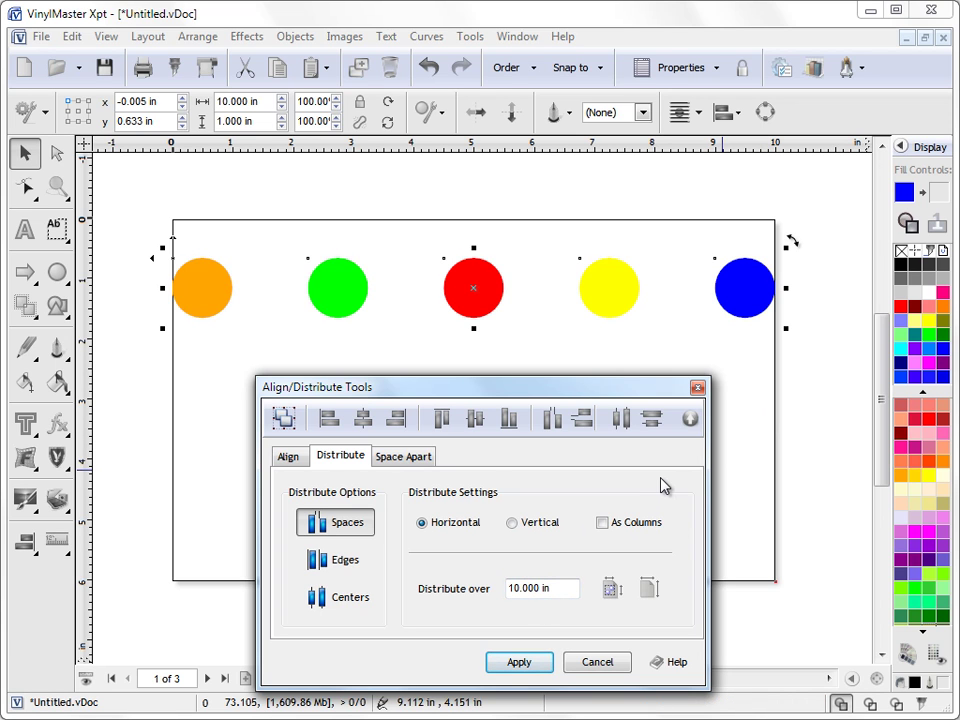
# Step: Distribute the circles by edges, then as equal columns spanning 9 in
pyautogui.click(362, 563)
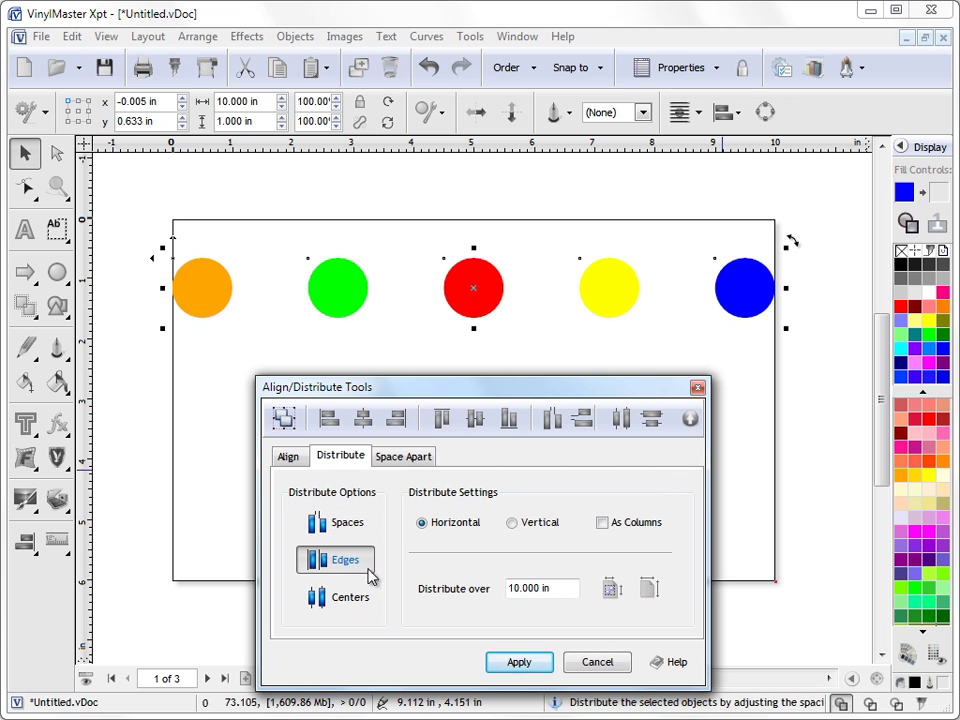
pyautogui.click(512, 664)
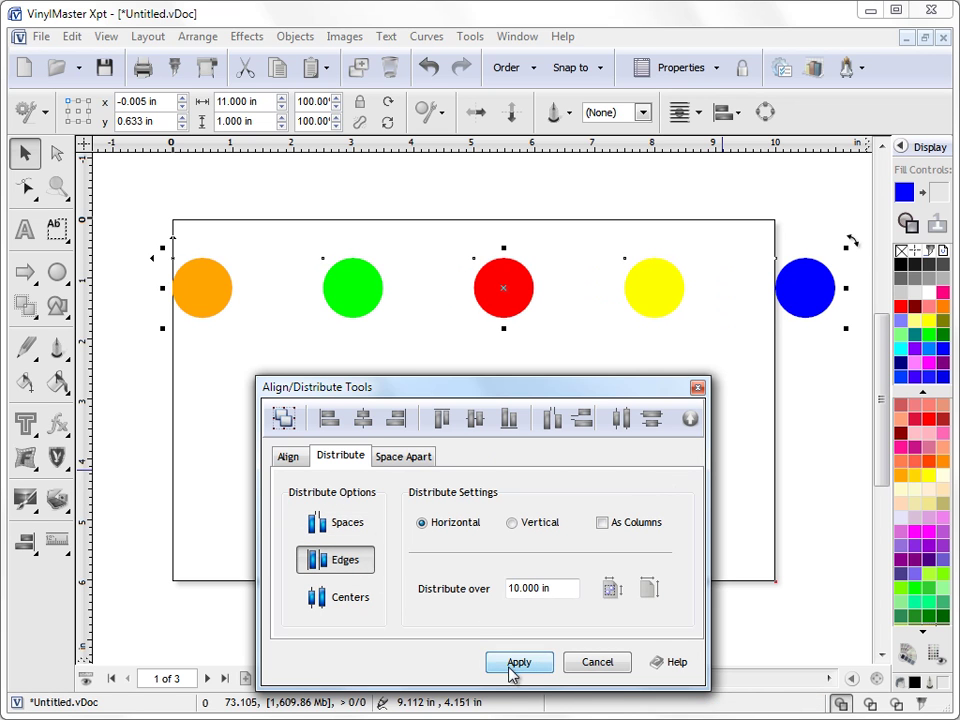
pyautogui.click(603, 523)
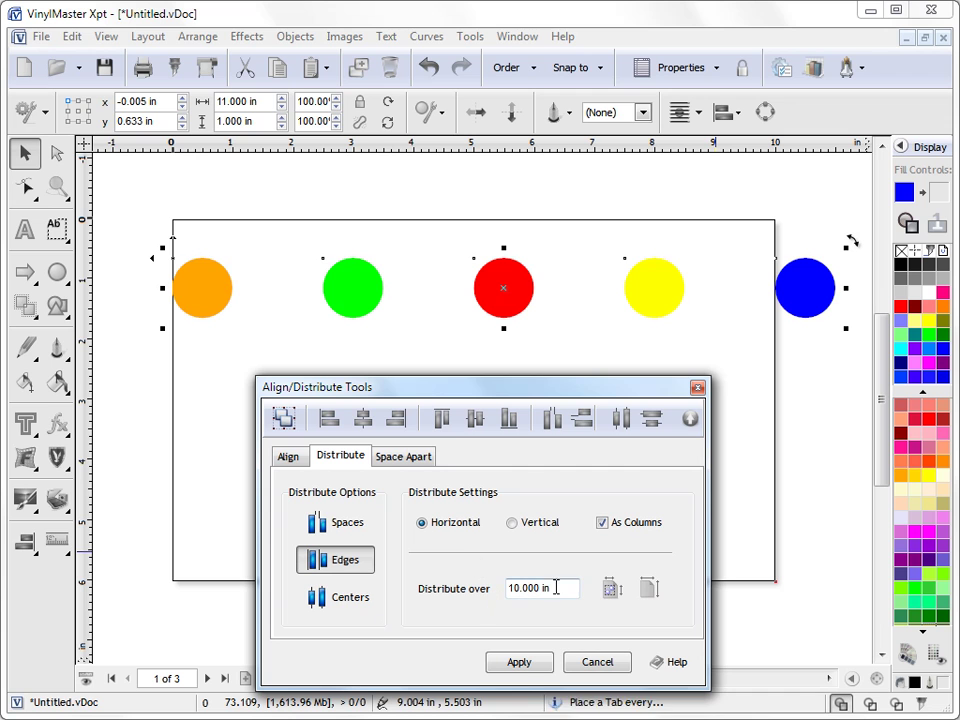
pyautogui.click(499, 663)
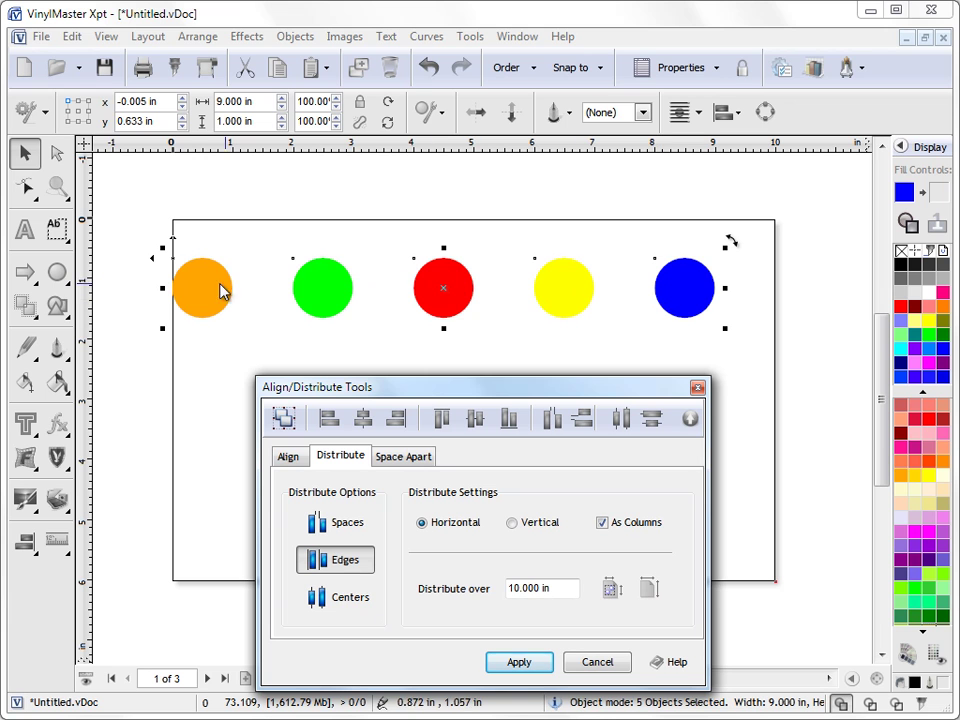
# Step: Turn page Dimensions on in Page Options
pyautogui.click(477, 205)
pyautogui.click(520, 113)
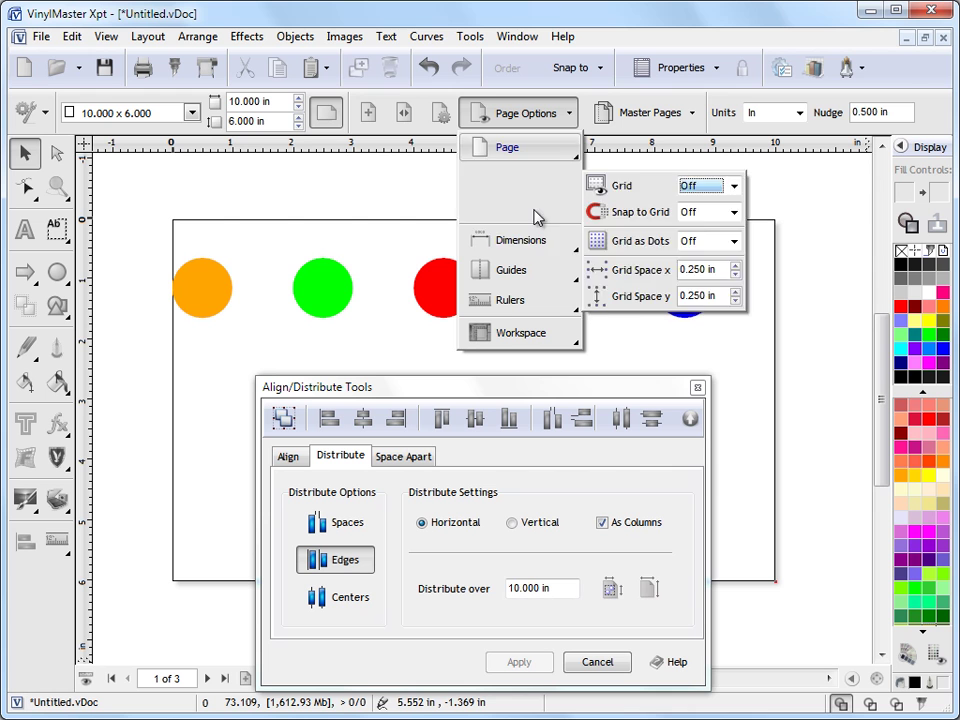
pyautogui.moveTo(542, 242)
pyautogui.click(692, 263)
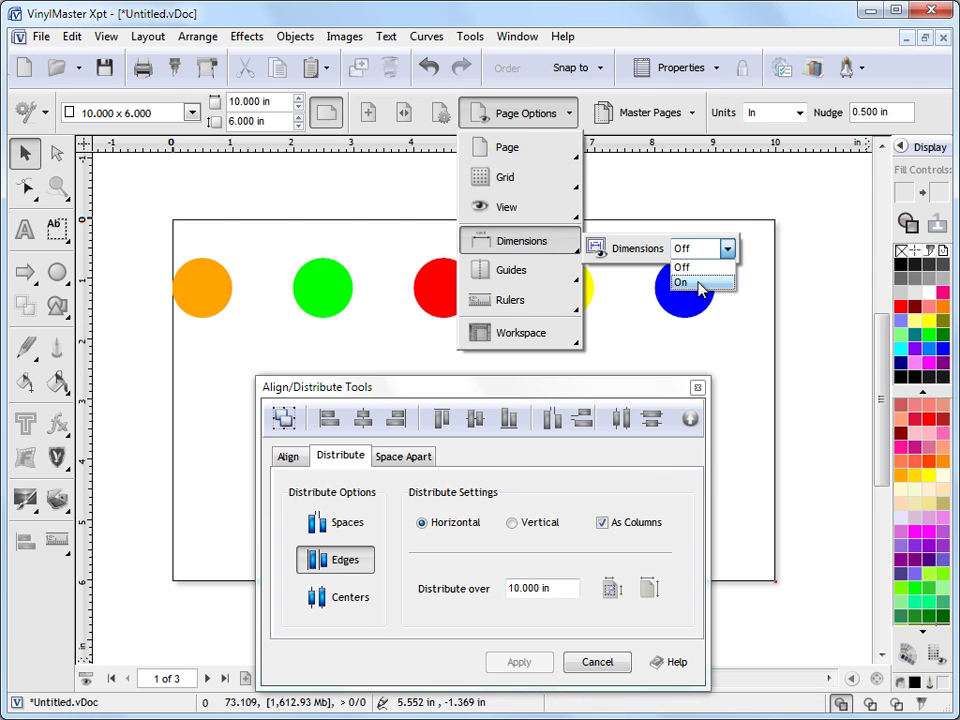
pyautogui.click(680, 338)
pyautogui.click(838, 378)
# Step: Collapse the Align/Distribute panel and zoom to 80% to see the 2 in columns
pyautogui.moveTo(650, 390); pyautogui.dragTo(805, 596)
pyautogui.click(934, 556)
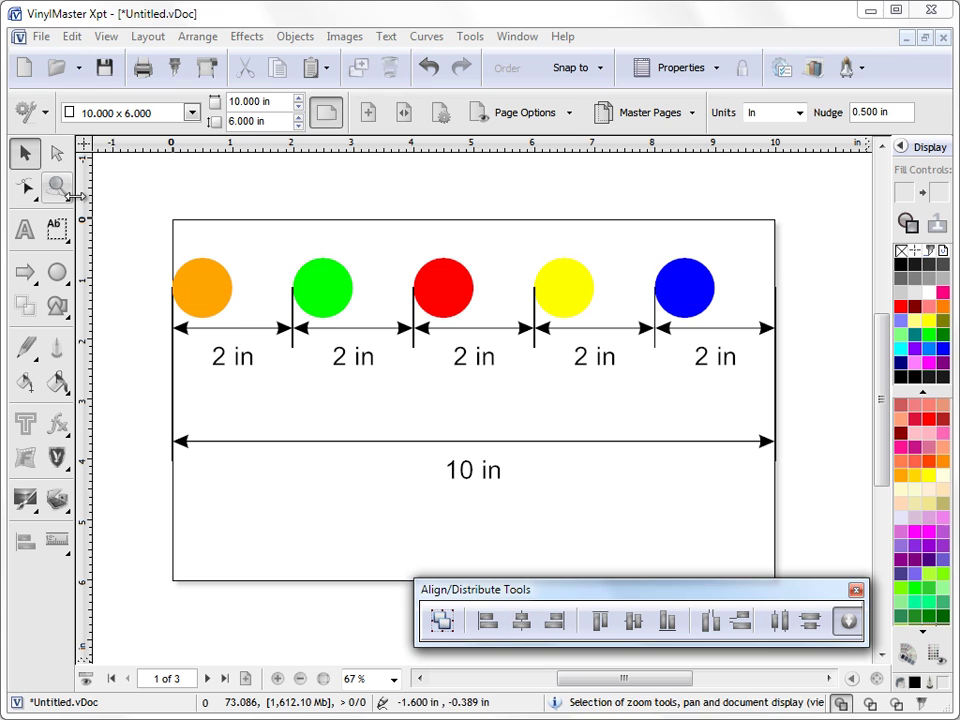
pyautogui.scroll(1, 526, 423)
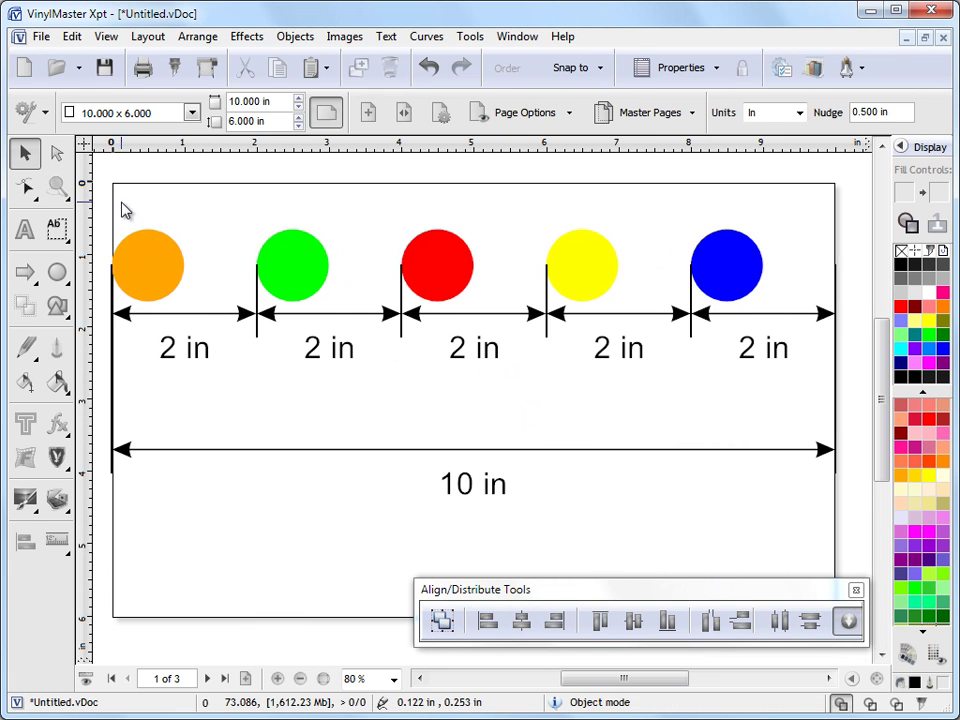
pyautogui.press('space')
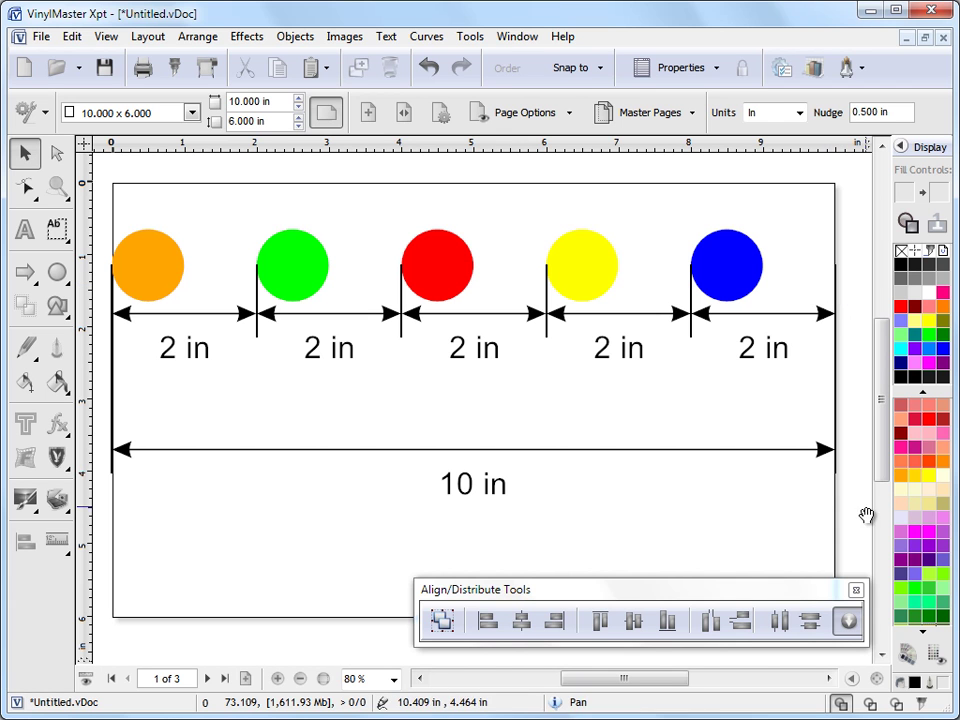
pyautogui.click(848, 621)
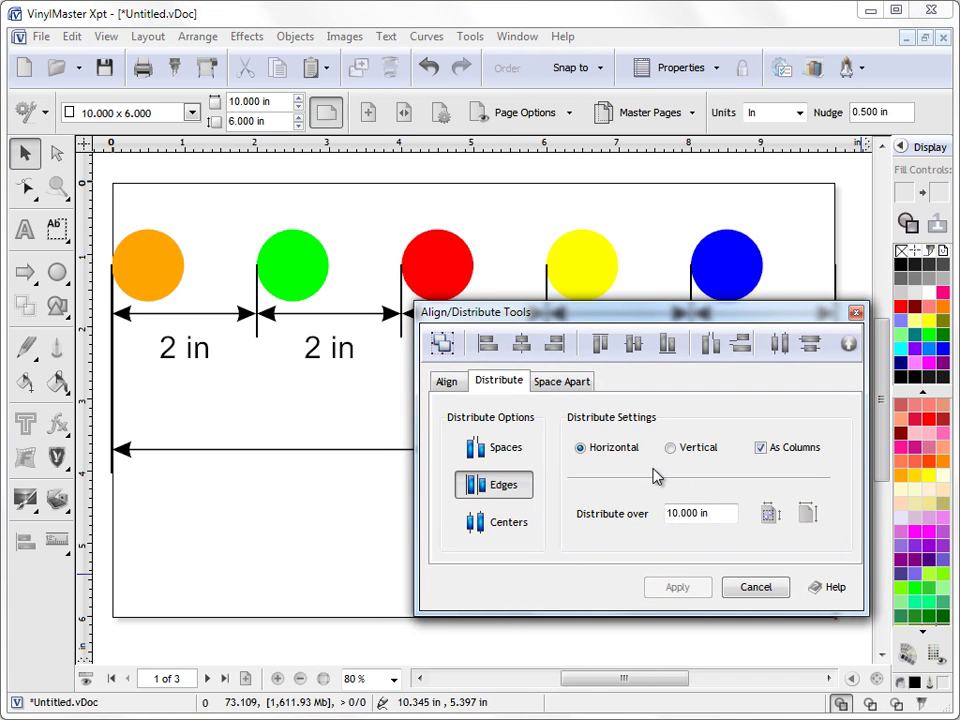
pyautogui.moveTo(718, 328); pyautogui.dragTo(604, 354)
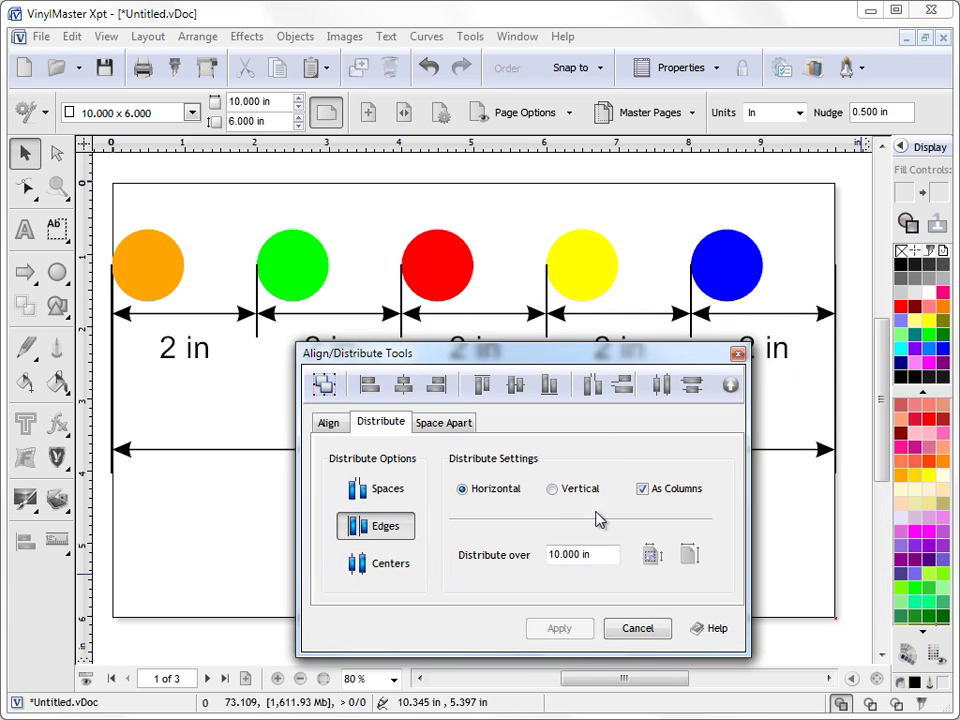
pyautogui.click(664, 491)
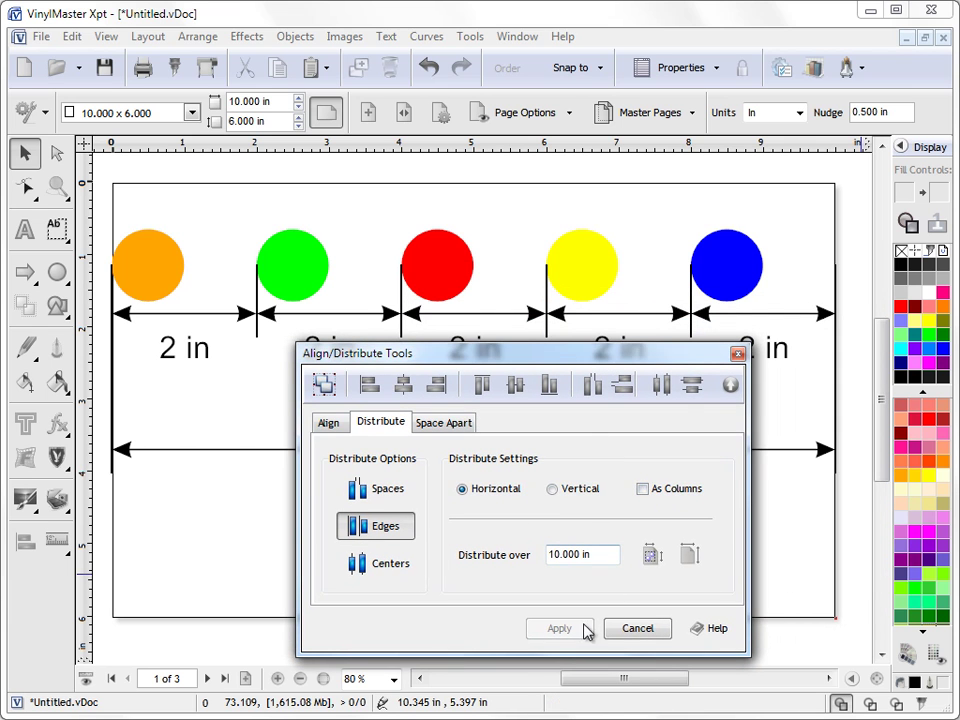
pyautogui.click(731, 247)
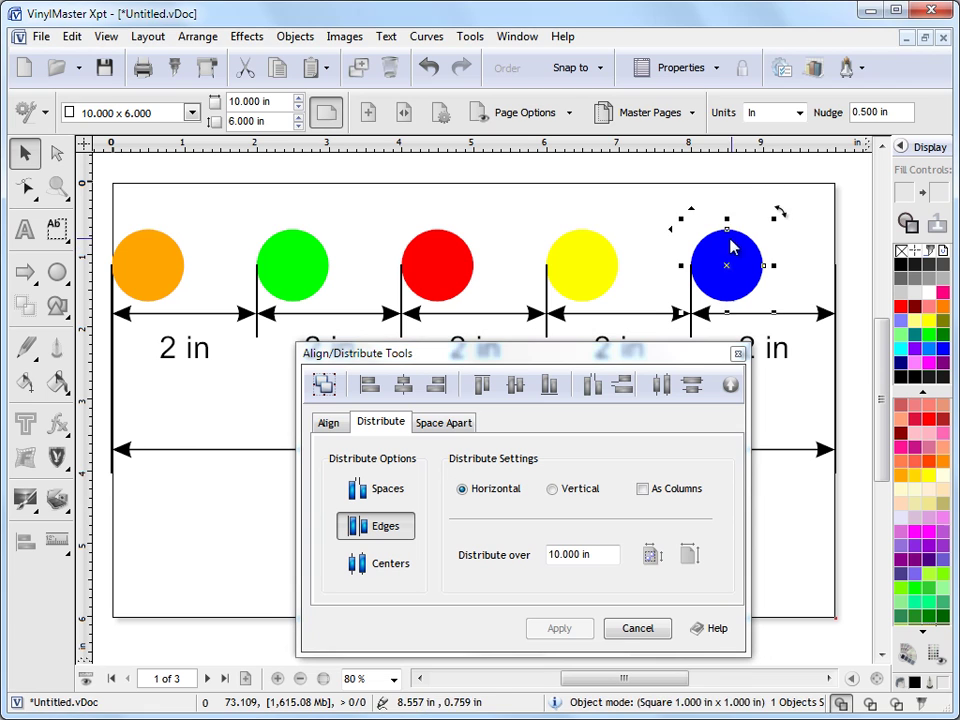
pyautogui.keyDown('shift'); pyautogui.click(586, 257); pyautogui.keyUp('shift')
pyautogui.keyDown('shift'); pyautogui.click(474, 257); pyautogui.keyUp('shift')
pyautogui.keyDown('shift'); pyautogui.click(295, 248); pyautogui.keyUp('shift')
pyautogui.keyDown('shift'); pyautogui.click(125, 252); pyautogui.keyUp('shift')
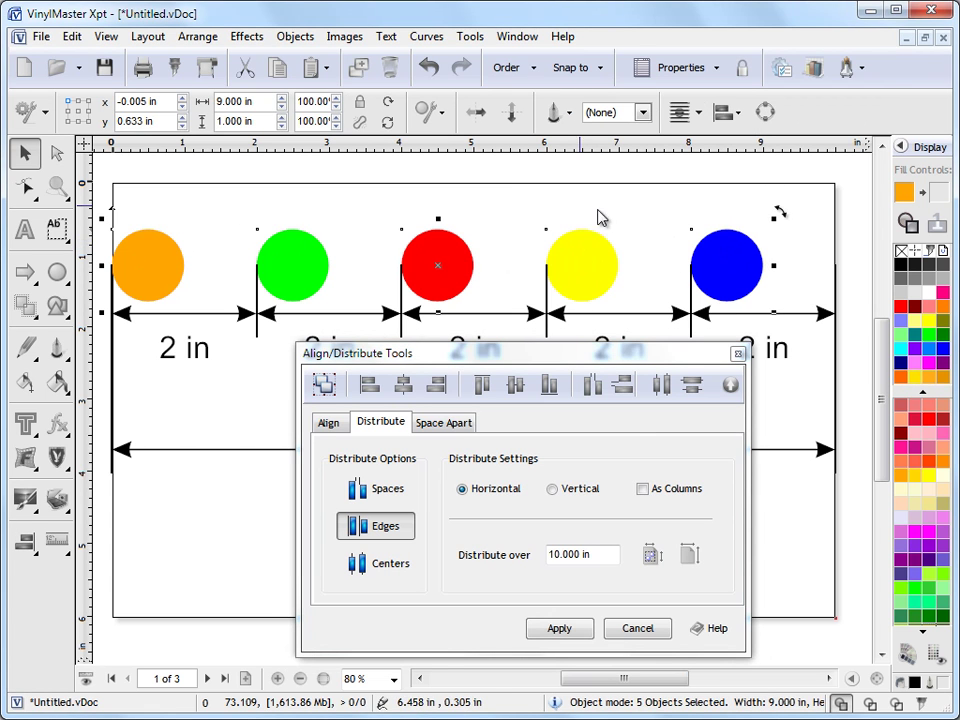
pyautogui.click(555, 629)
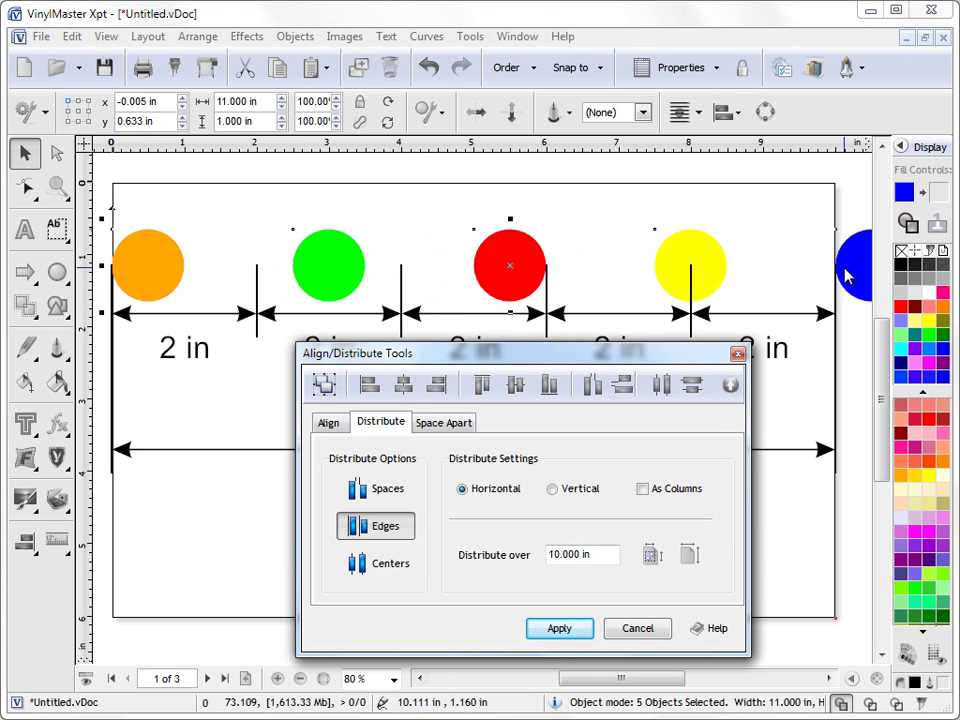
pyautogui.click(642, 489)
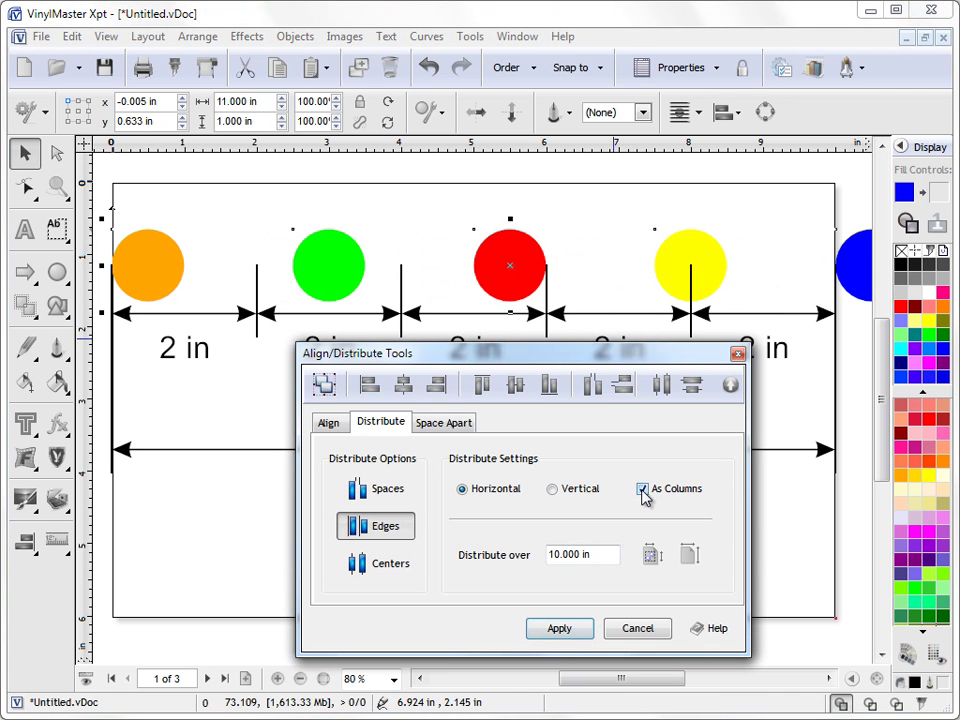
pyautogui.click(572, 629)
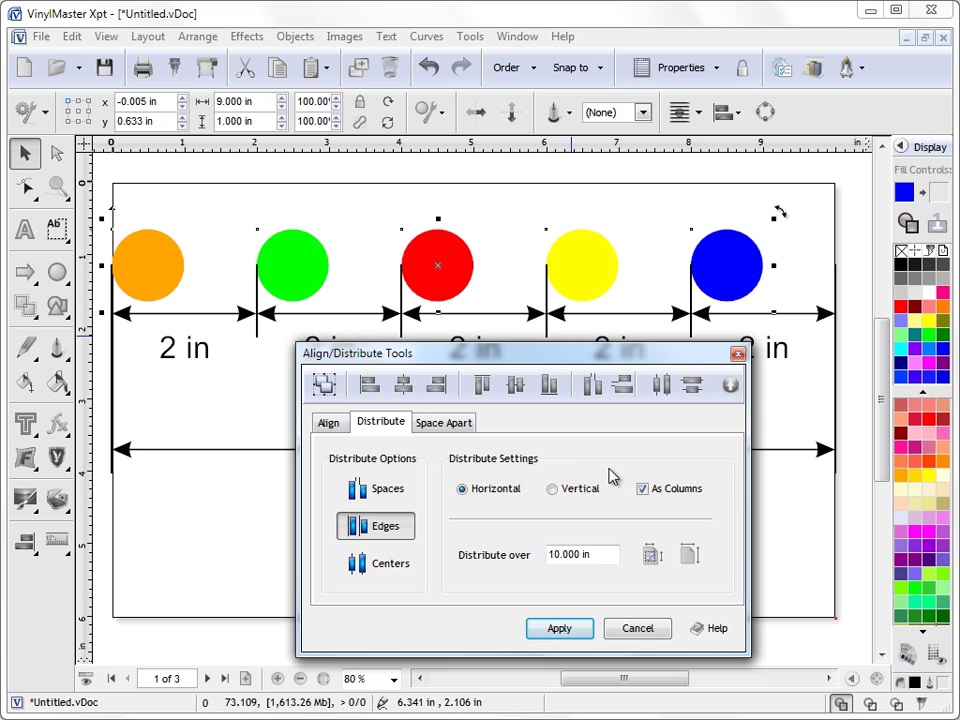
# Step: Choose Space Apart by Spaces and slide the blue circle left onto the yellow one
pyautogui.click(445, 423)
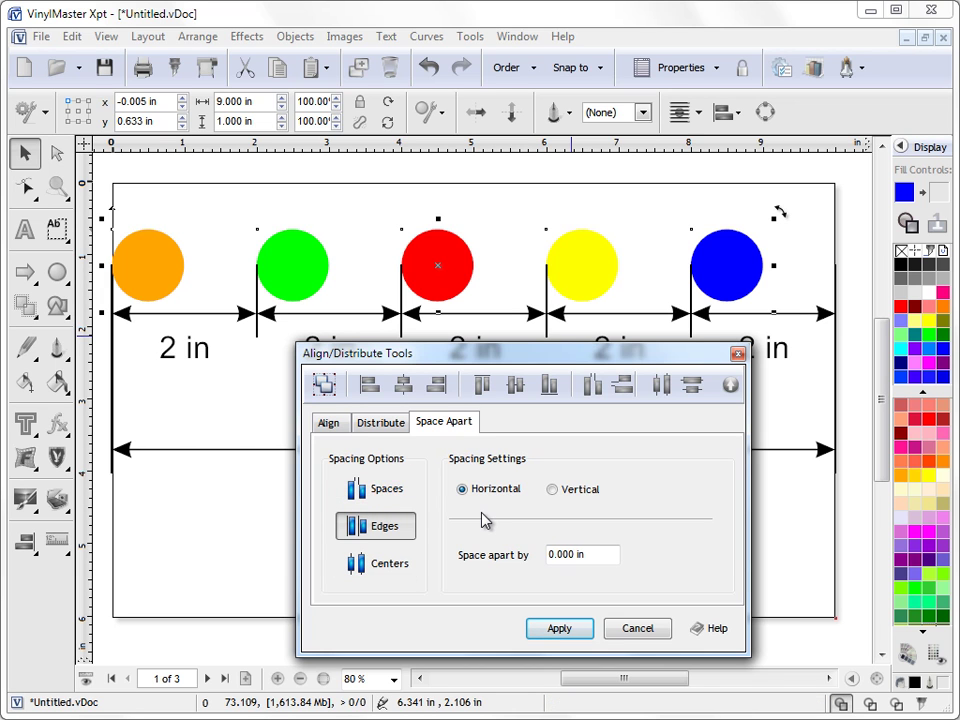
pyautogui.click(405, 492)
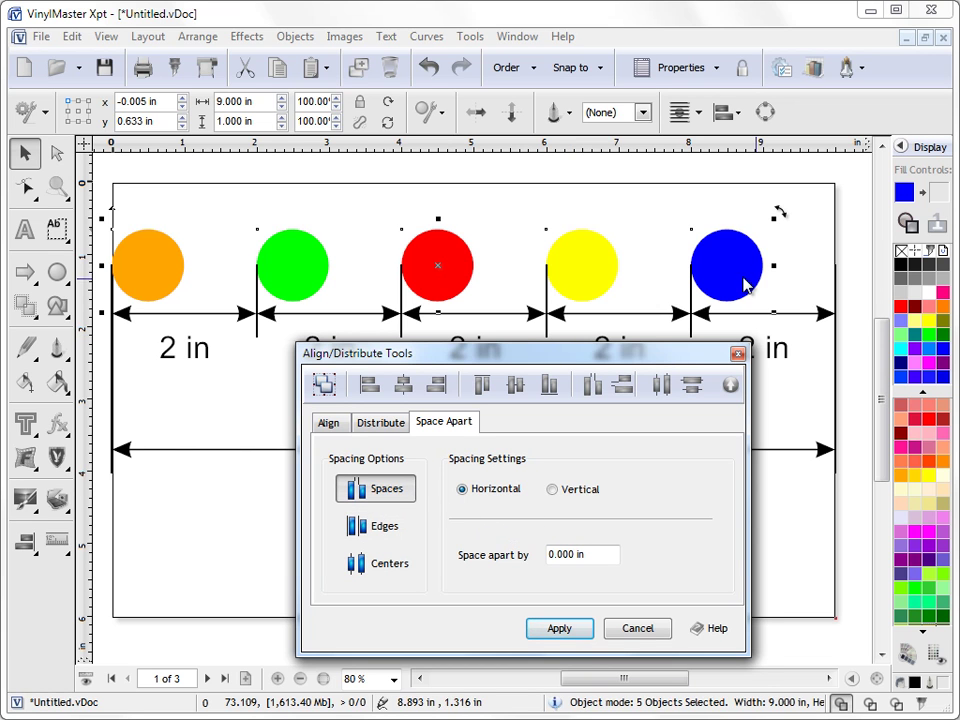
pyautogui.click(497, 187)
pyautogui.click(724, 257)
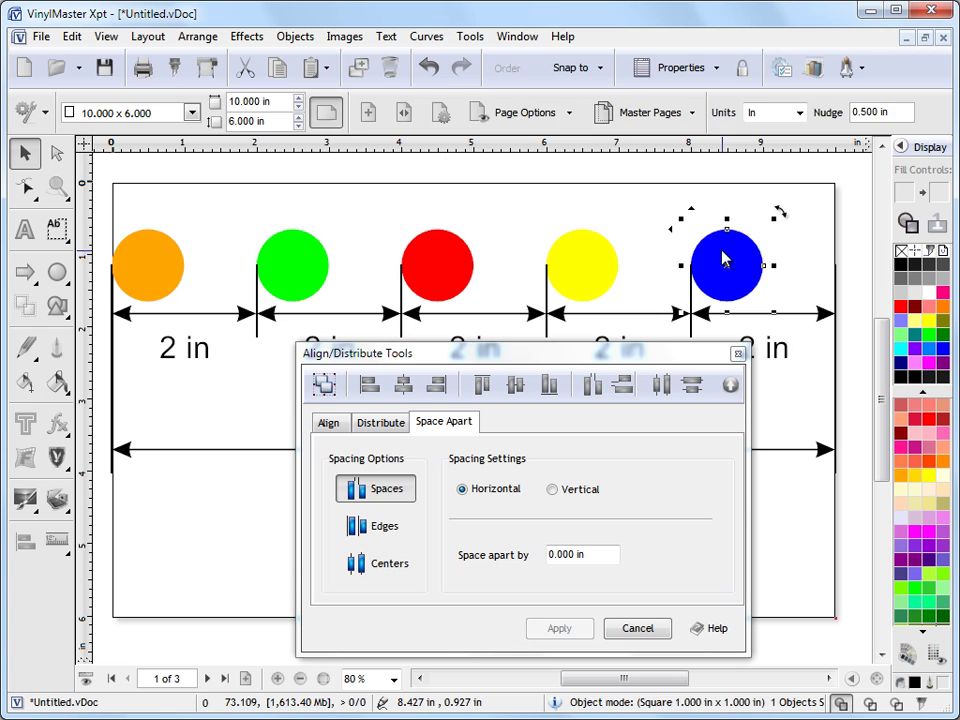
pyautogui.moveTo(671, 223); pyautogui.dragTo(595, 229)
pyautogui.click(529, 177)
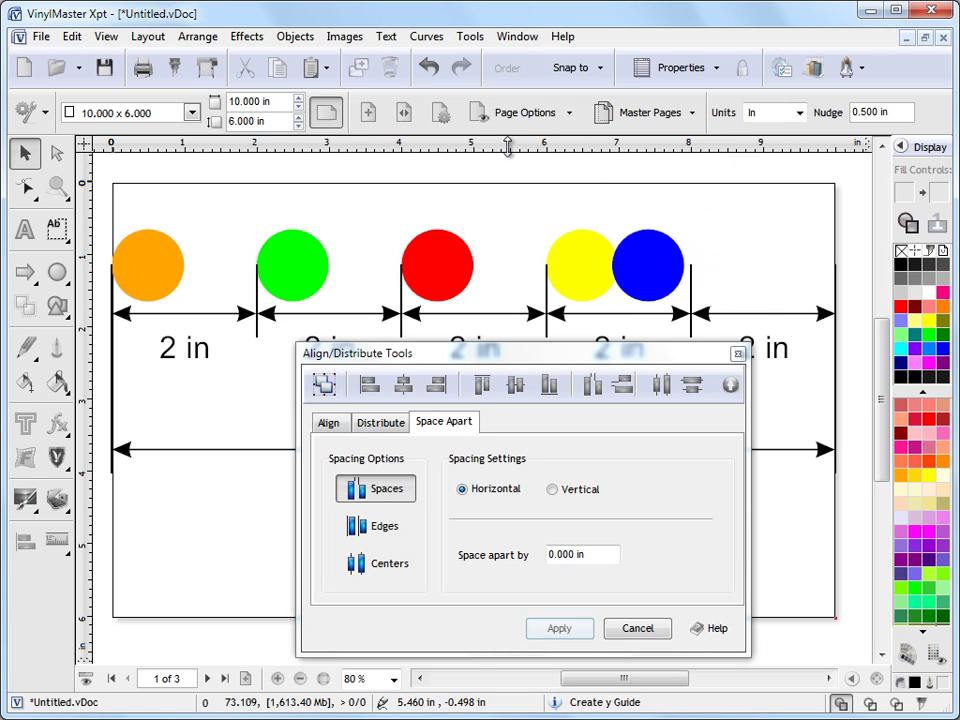
# Step: Turn page Dimensions off in Page Options
pyautogui.click(570, 114)
pyautogui.moveTo(565, 243)
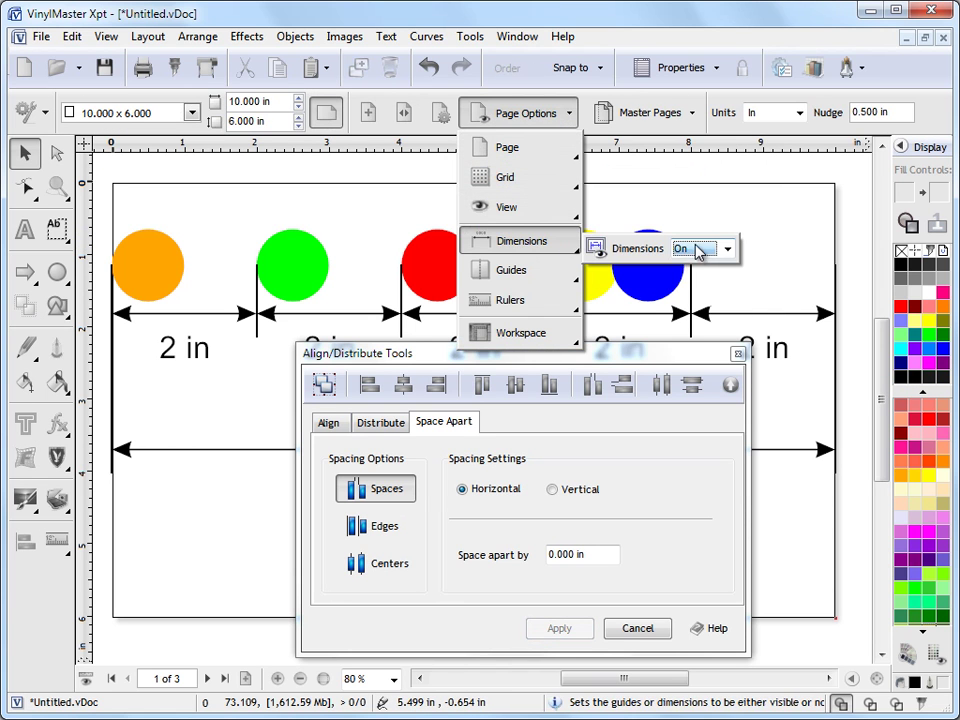
pyautogui.click(705, 251)
pyautogui.click(690, 265)
pyautogui.click(755, 247)
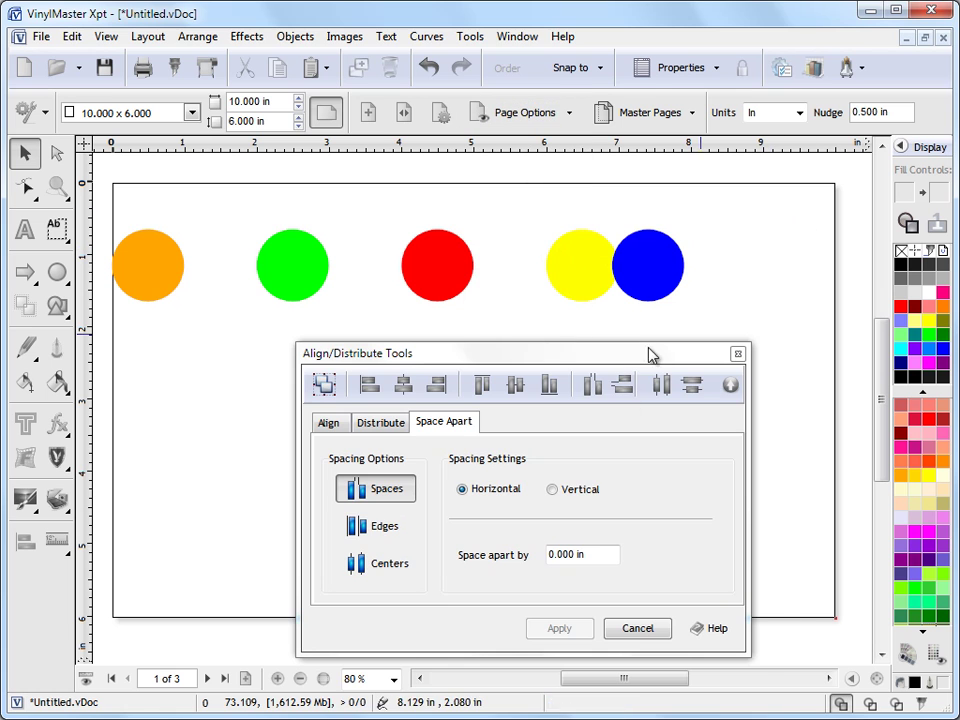
# Step: Place the orange circle beside green, then space all five circles apart by 0.000 in
pyautogui.moveTo(652, 354); pyautogui.dragTo(736, 410)
pyautogui.click(161, 259)
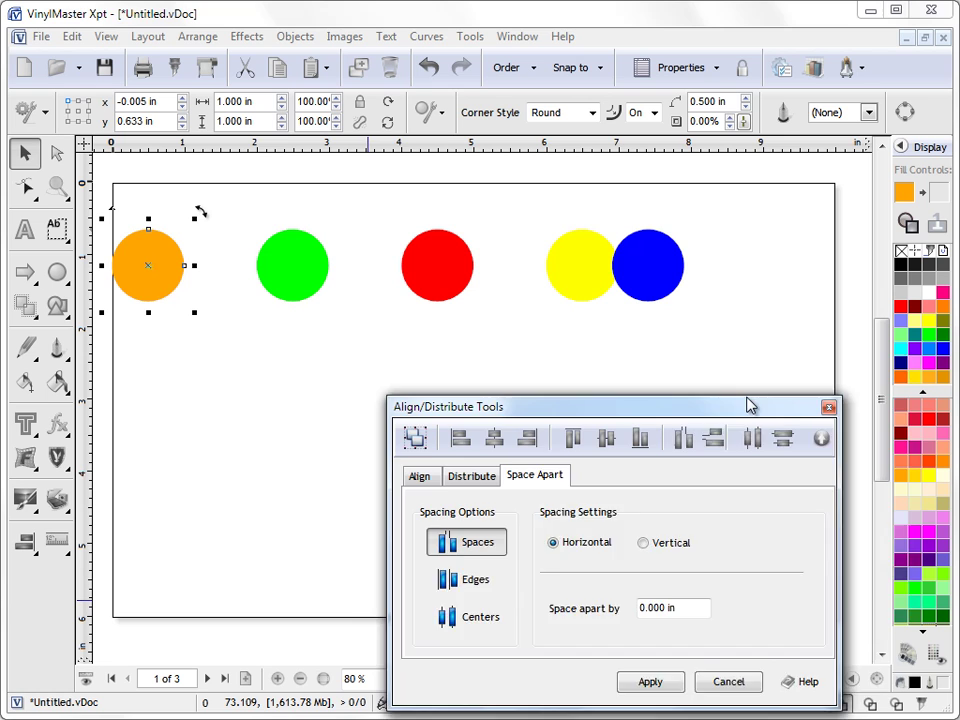
pyautogui.moveTo(748, 403); pyautogui.dragTo(823, 359)
pyautogui.hscroll(-3, 634, 677)
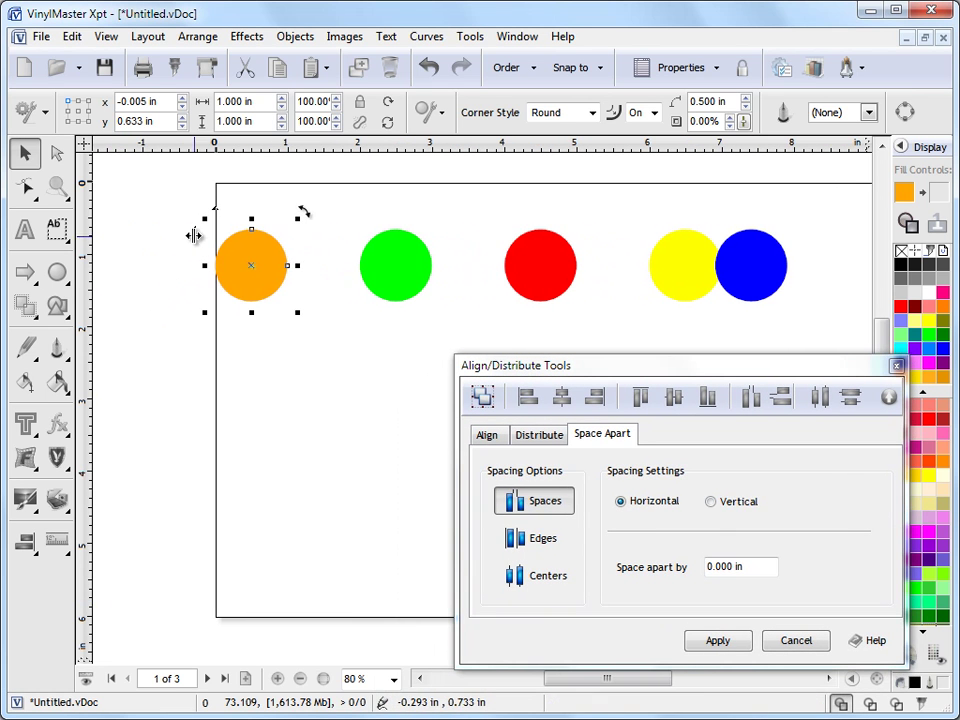
pyautogui.moveTo(193, 235); pyautogui.dragTo(249, 231)
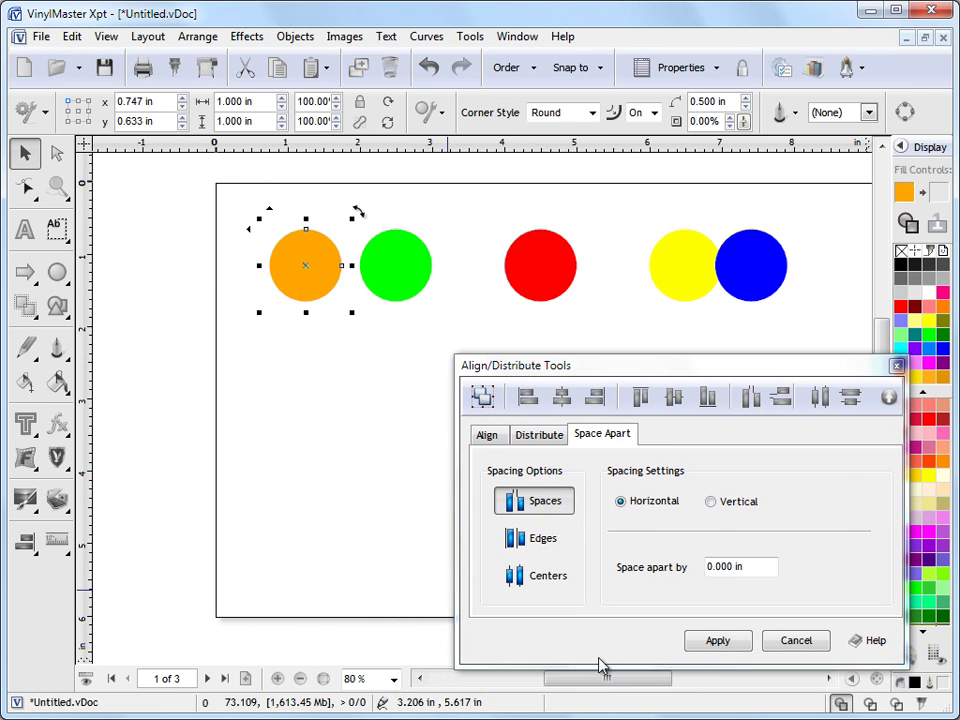
pyautogui.moveTo(668, 370); pyautogui.dragTo(521, 371)
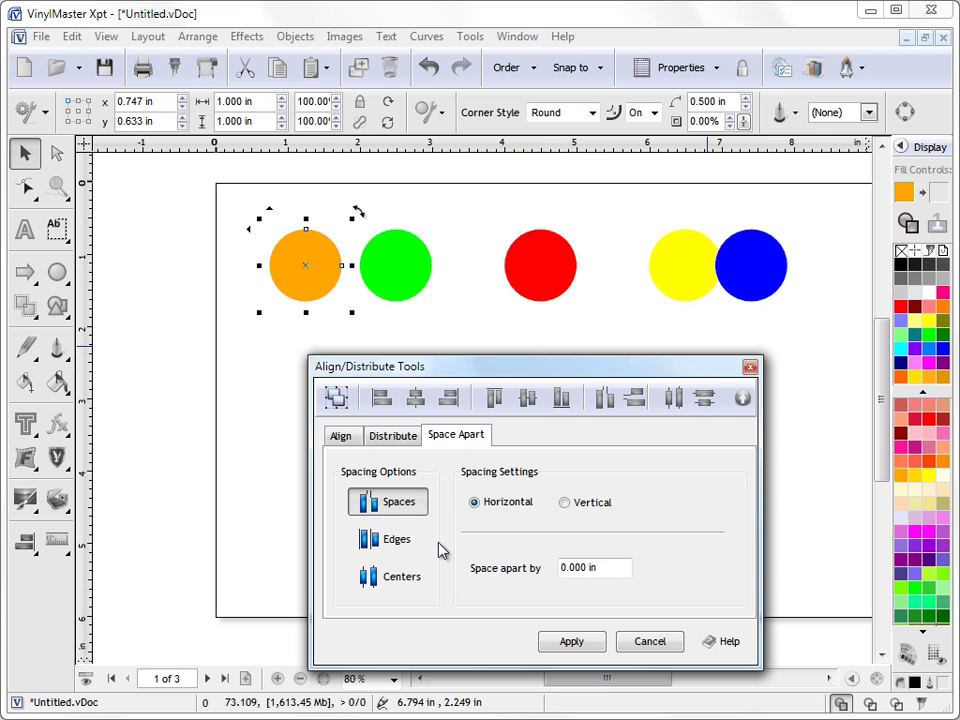
pyautogui.click(567, 641)
pyautogui.click(222, 209)
pyautogui.moveTo(221, 201); pyautogui.dragTo(808, 330)
pyautogui.click(572, 641)
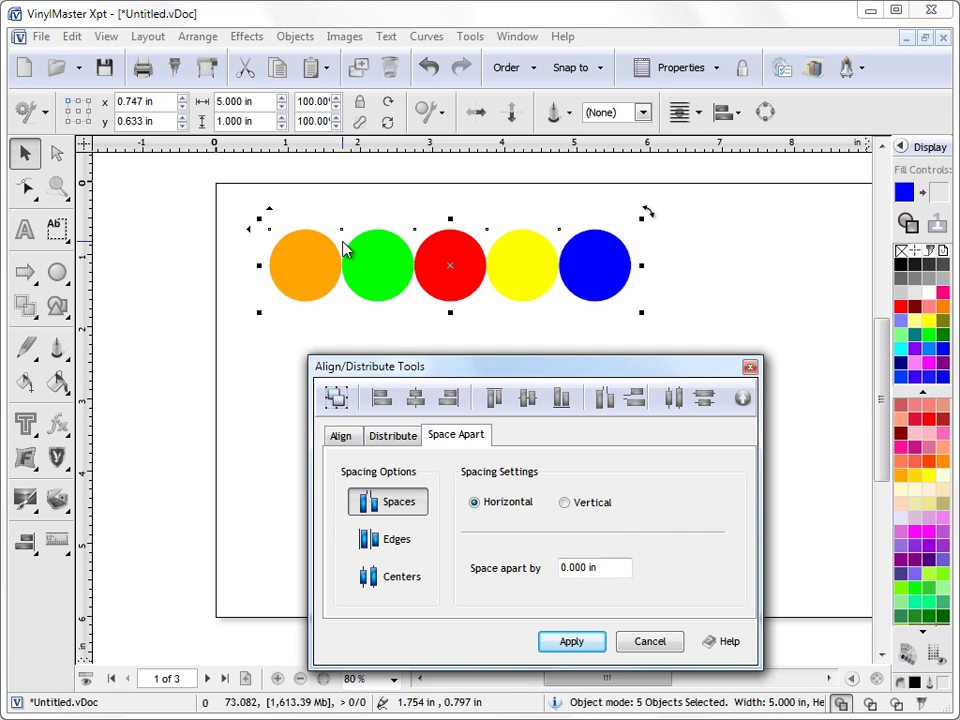
# Step: Space the five circles 1.000 in apart horizontally
pyautogui.click(603, 566)
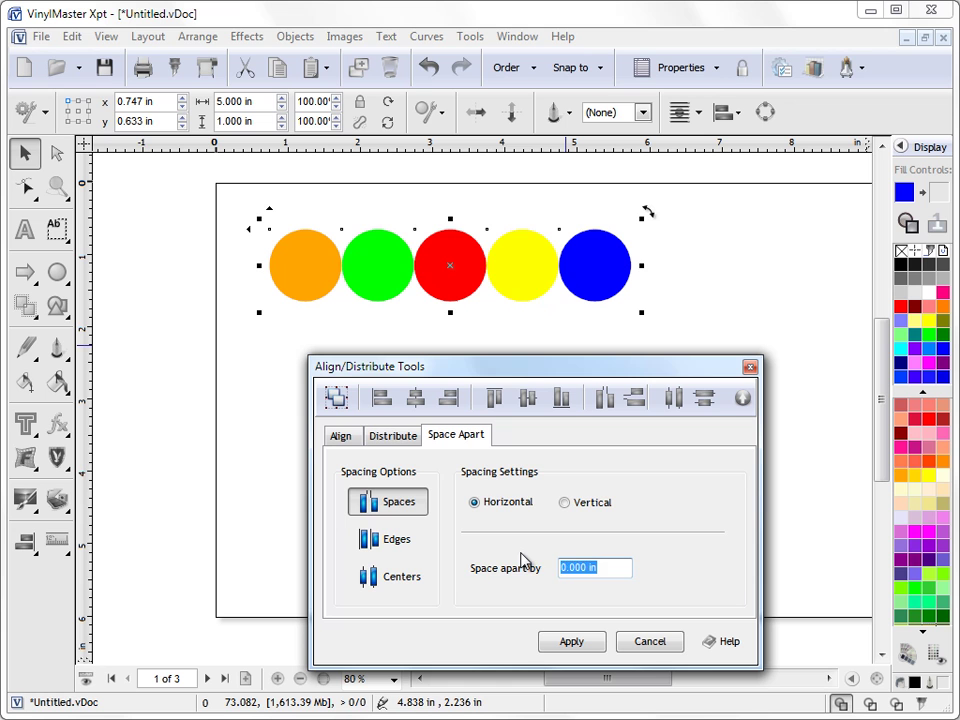
pyautogui.write('1')
pyautogui.click(570, 643)
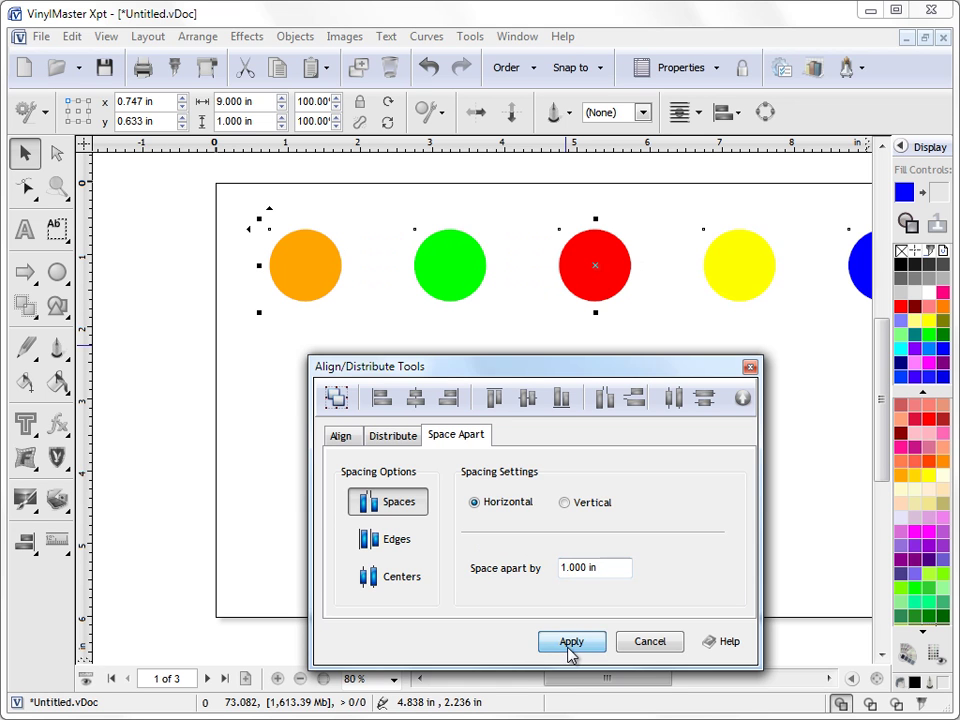
pyautogui.click(285, 411)
# Step: Zoom out and switch the spacing option to Edges
pyautogui.scroll(-1, 285, 411)
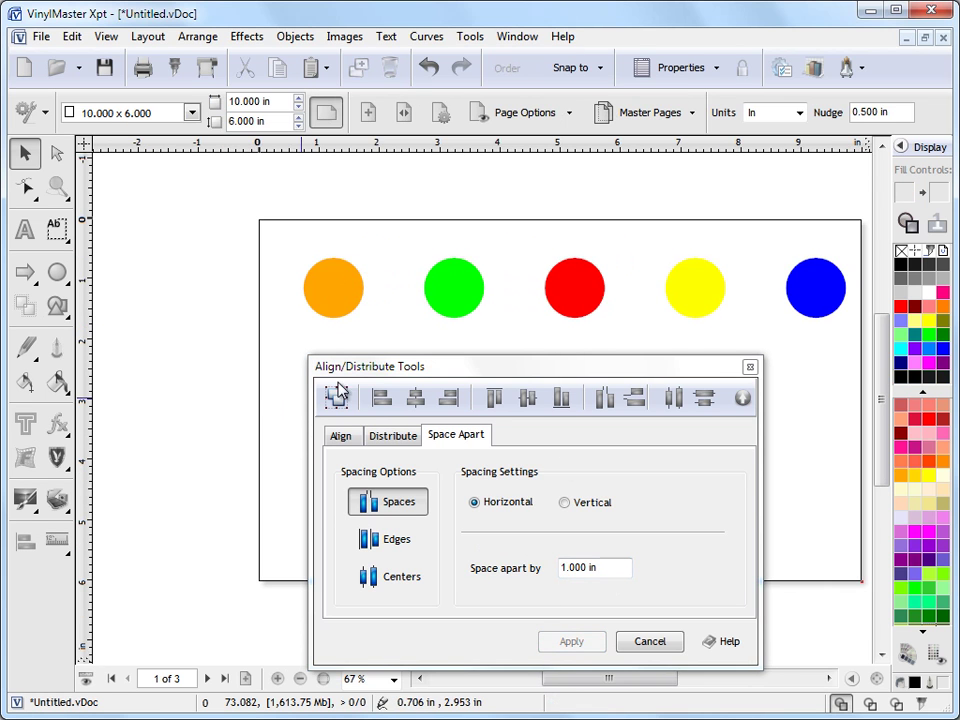
pyautogui.click(694, 681)
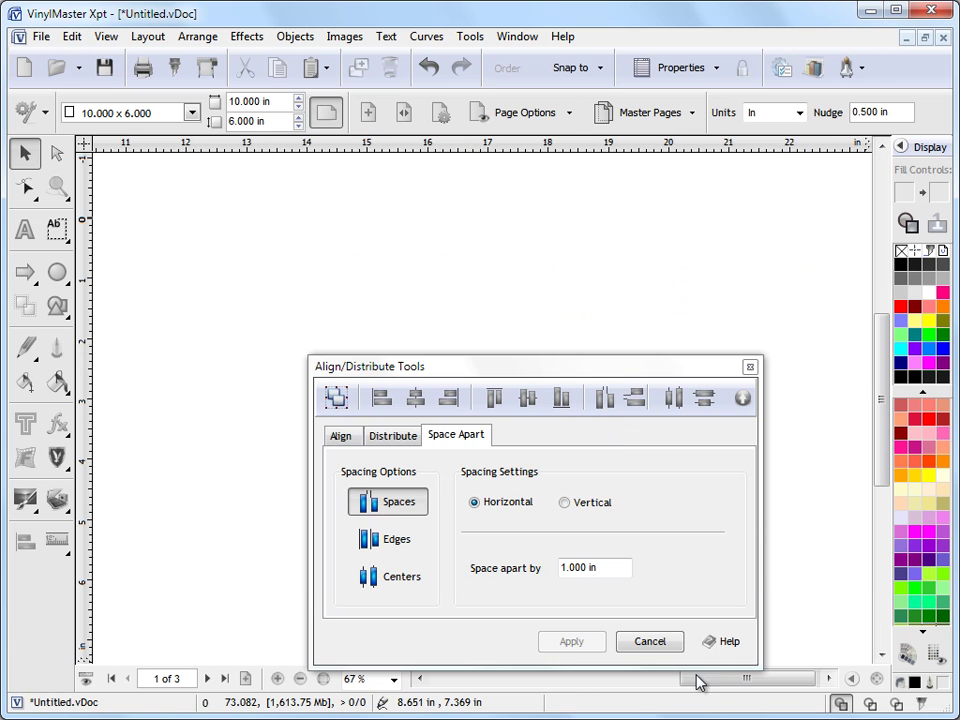
pyautogui.moveTo(675, 683); pyautogui.dragTo(617, 686)
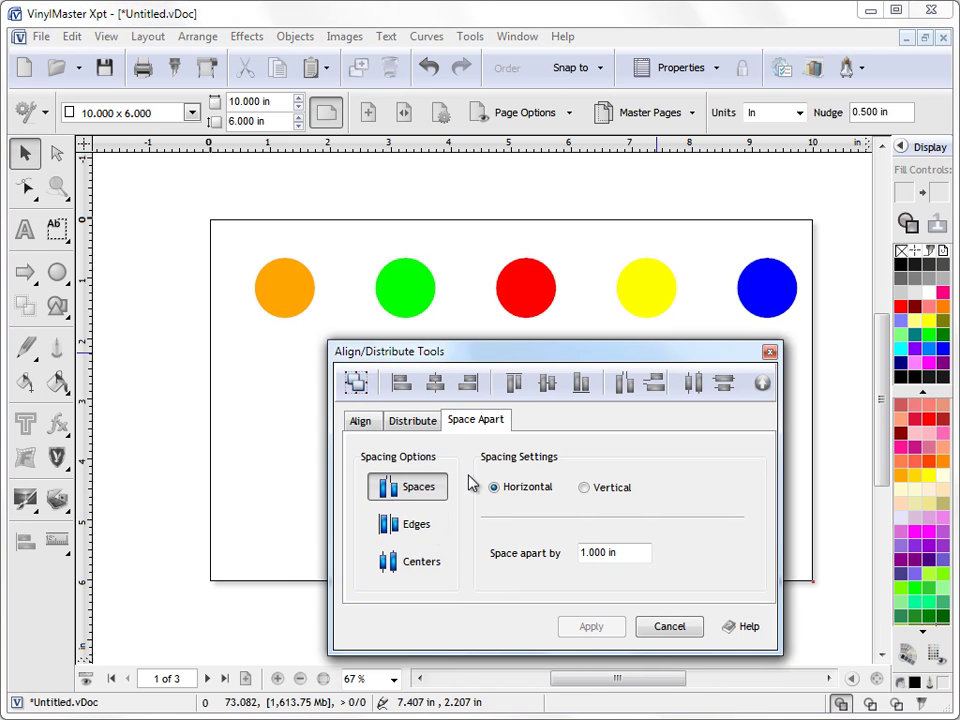
pyautogui.click(420, 524)
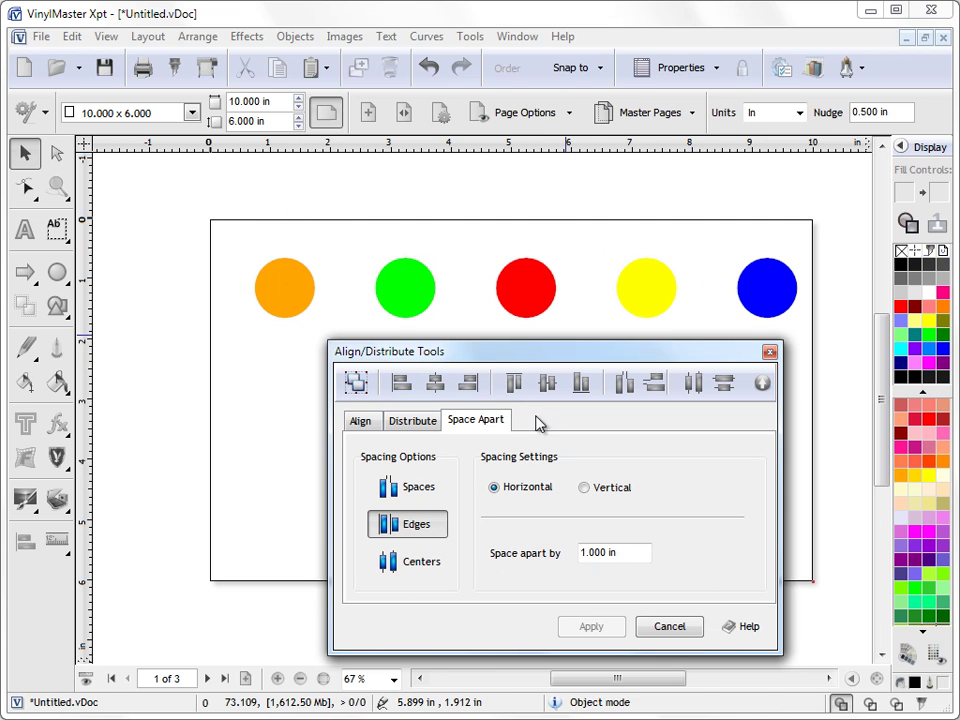
# Step: Switch between the Distribute and Align settings tabs
pyautogui.click(414, 421)
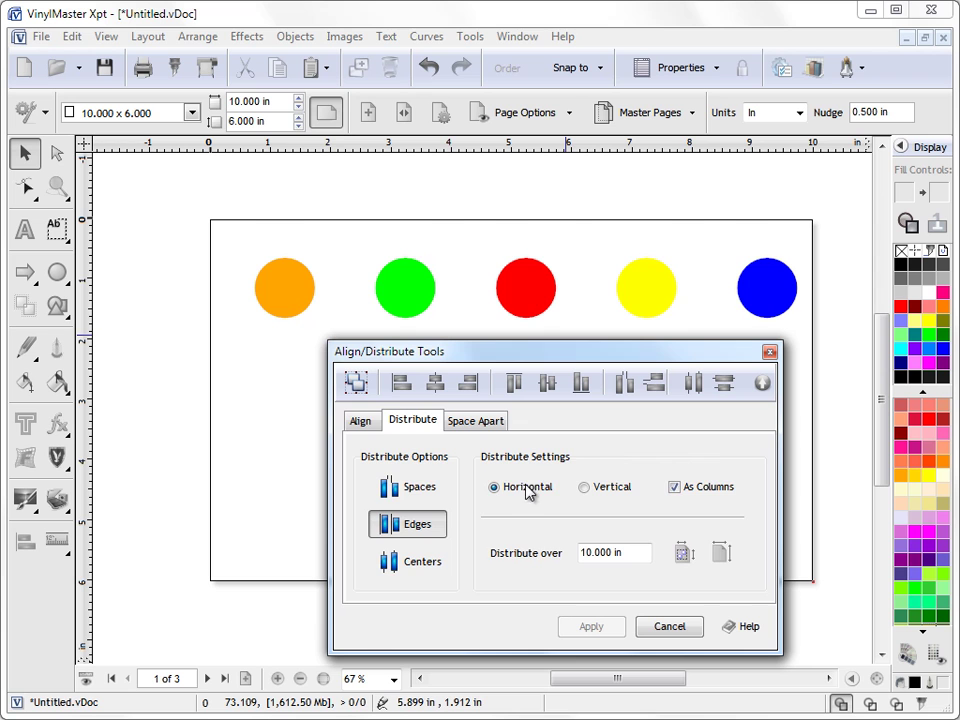
pyautogui.hotkey('ctrl', 'shift', 'Tab')
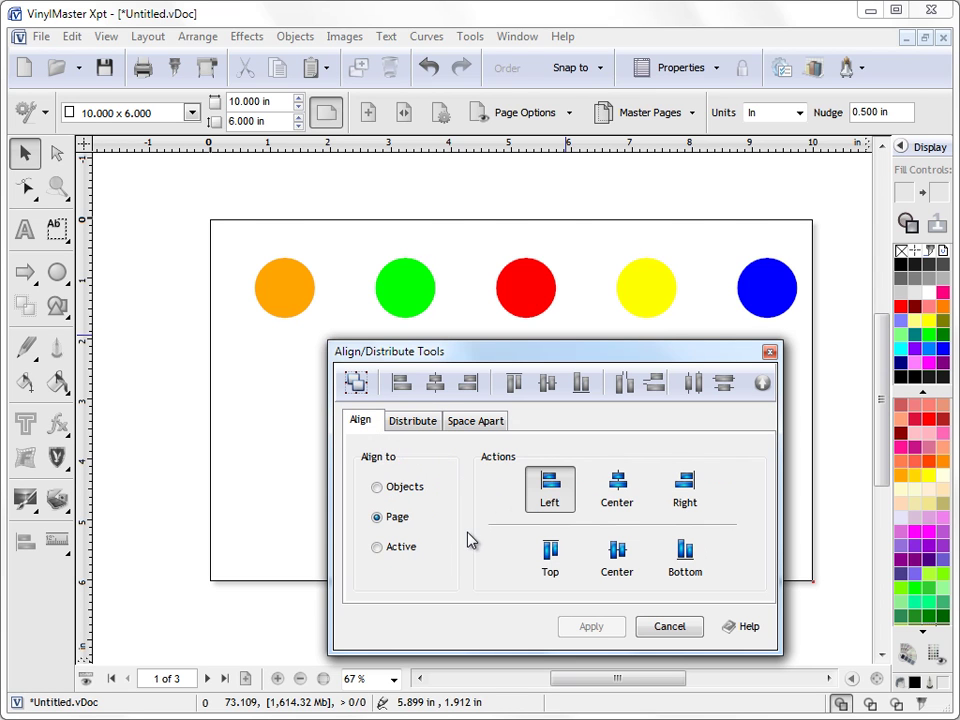
pyautogui.hotkey('ctrl', 'Tab')
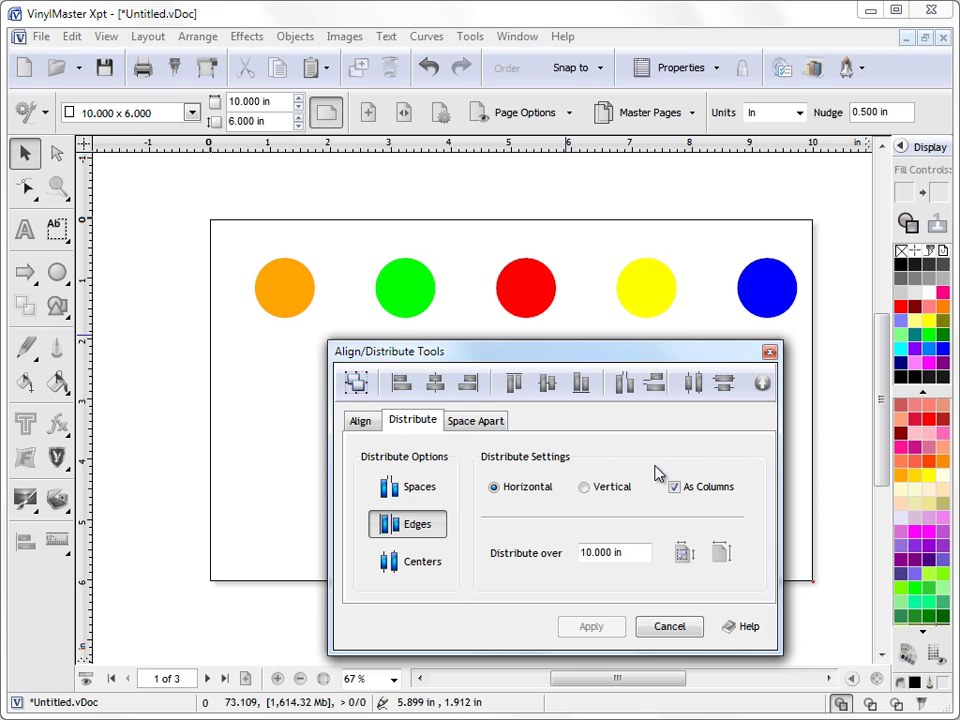
# Step: Close the Align/Distribute Tools and marquee-select all five circles
pyautogui.click(762, 382)
pyautogui.moveTo(735, 355); pyautogui.dragTo(780, 107)
pyautogui.click(862, 126)
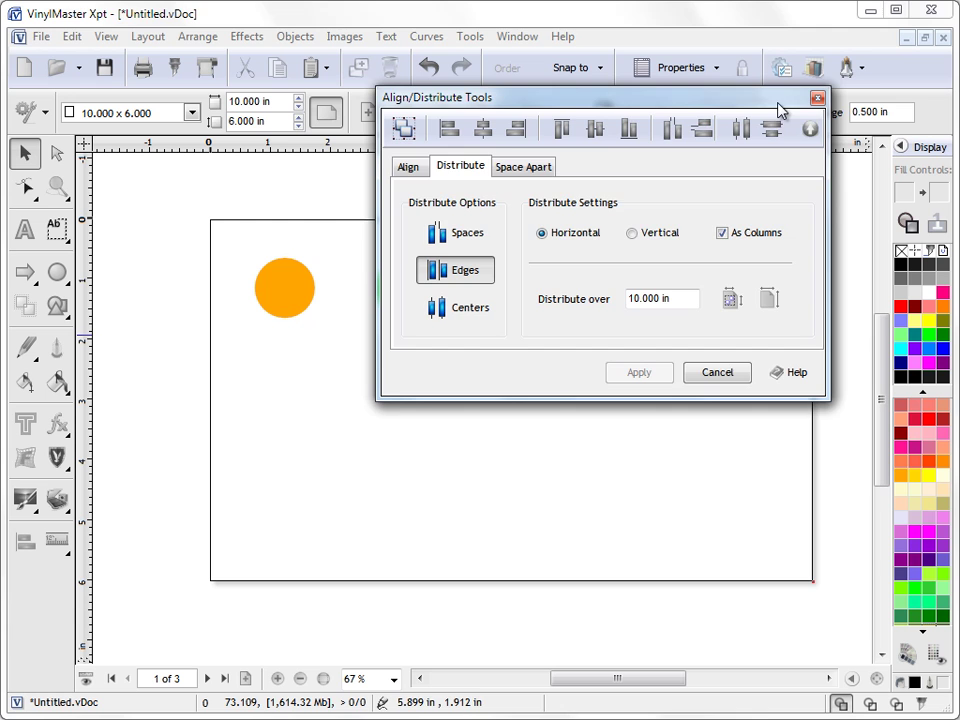
pyautogui.click(817, 98)
pyautogui.moveTo(229, 223); pyautogui.dragTo(810, 365)
pyautogui.click(198, 37)
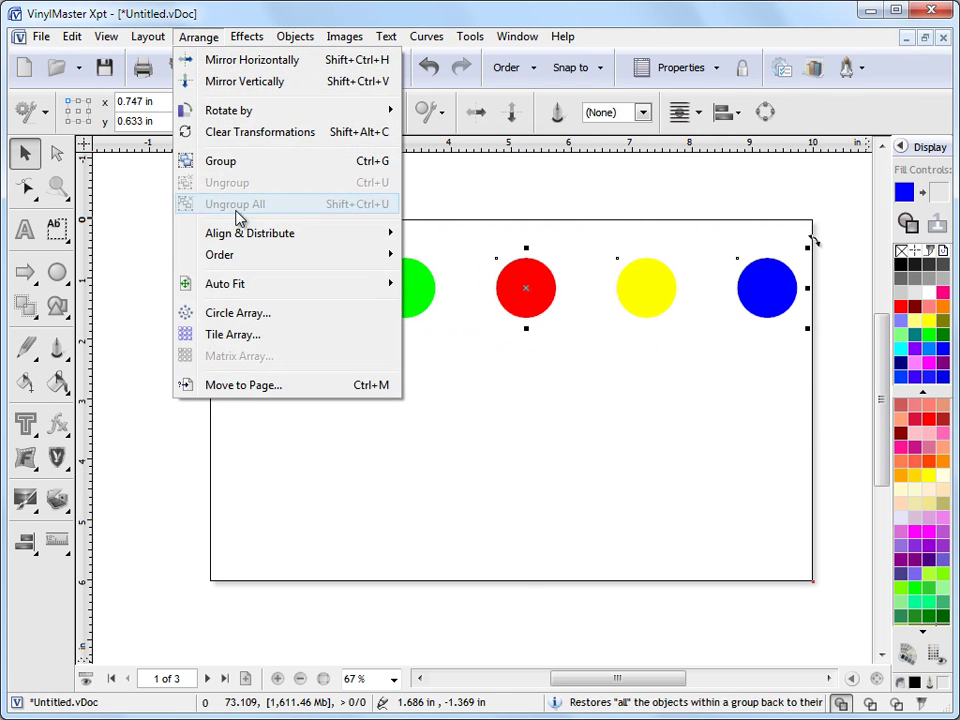
pyautogui.moveTo(245, 236)
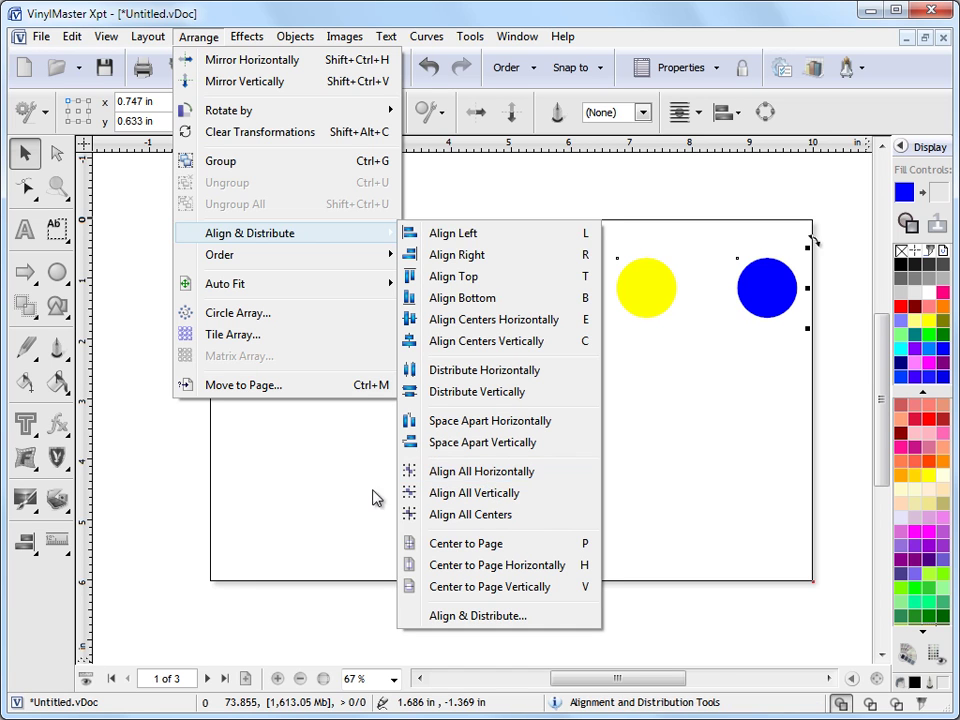
pyautogui.click(25, 541)
pyautogui.click(25, 541)
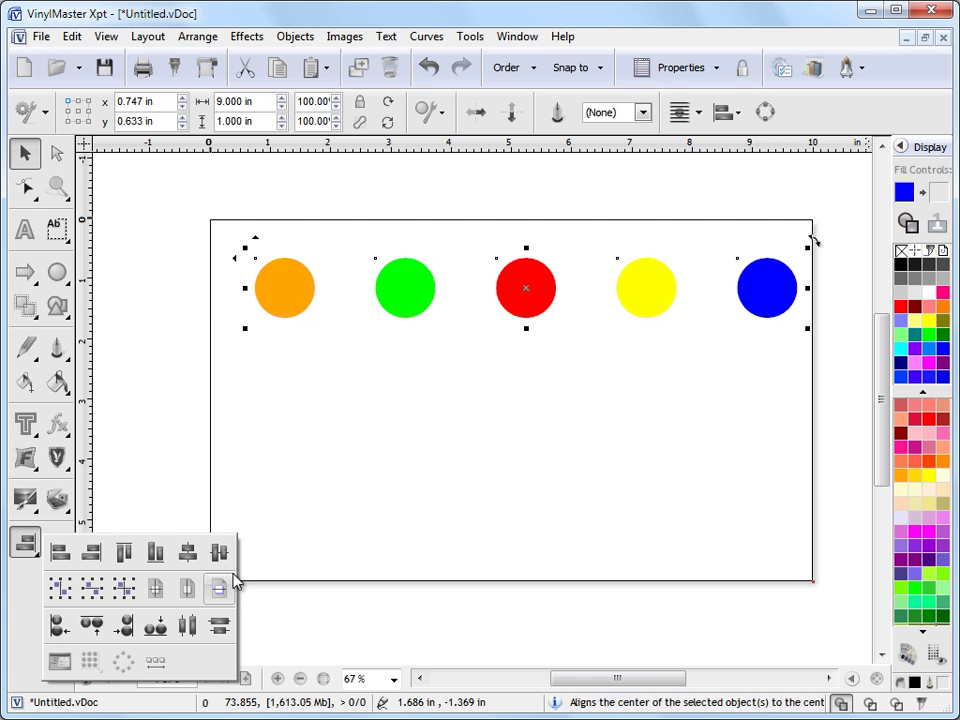
pyautogui.click(225, 521)
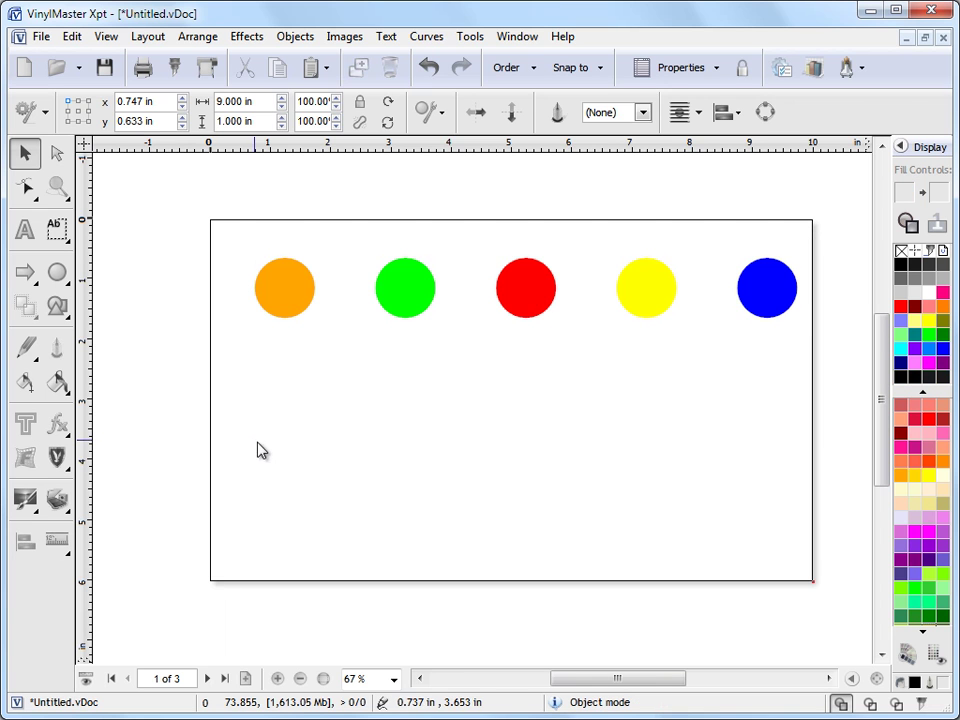